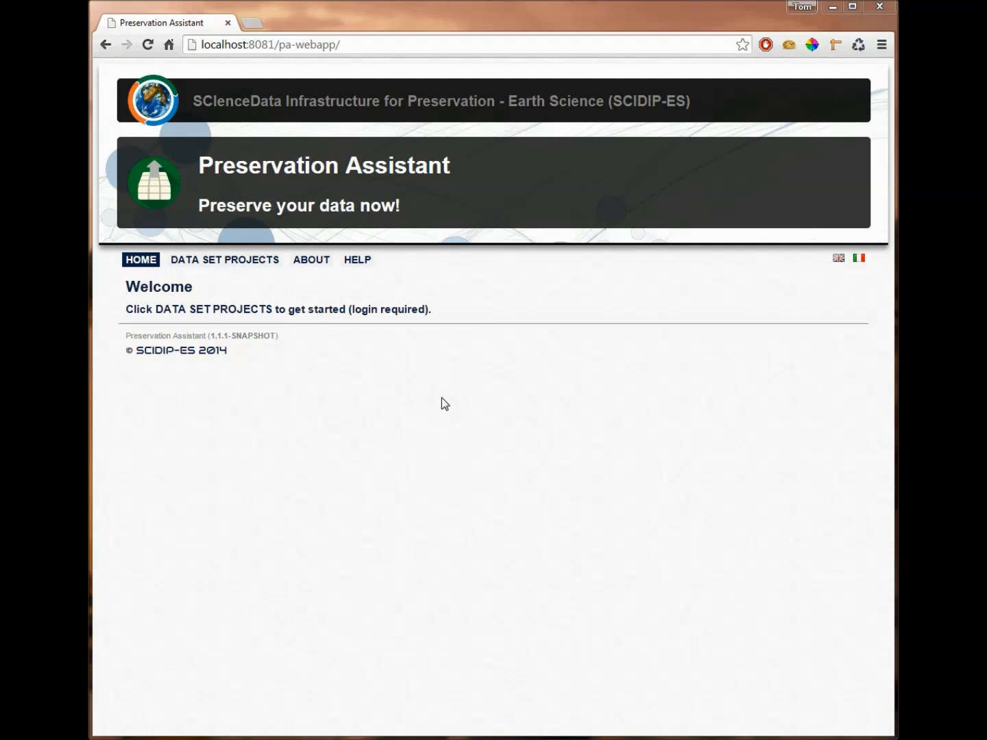
Step: Open the data set projects area and log in with the account username and password
{"action": "left_click", "coordinate": [215, 260]}
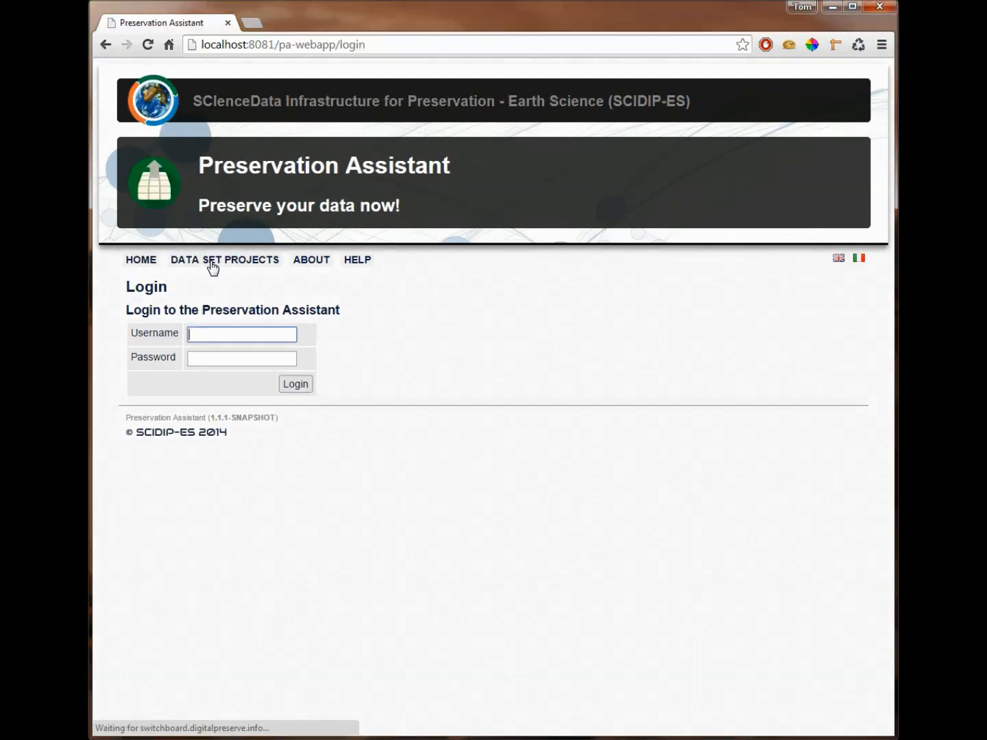
{"action": "type", "text": "admin"}
{"action": "key", "text": "Tab"}
{"action": "type", "text": "admin"}
{"action": "key", "text": "Return"}
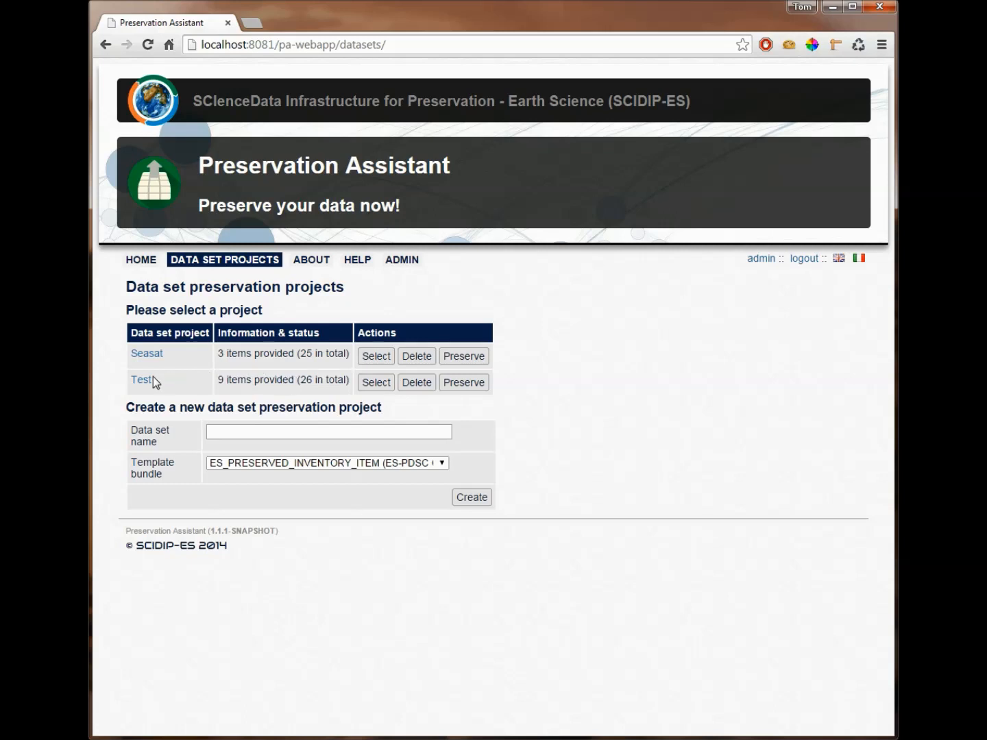
Step: Select the Test project and open its CP-3.2 Instrument Implementation items for editing
{"action": "left_click", "coordinate": [374, 382]}
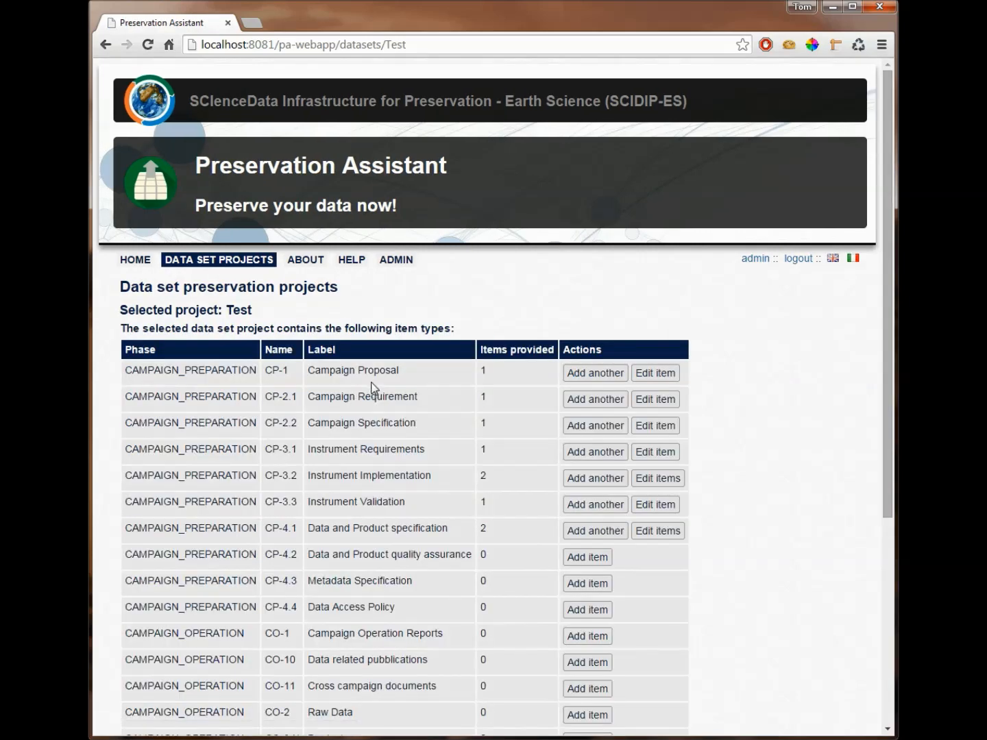
{"action": "scroll", "coordinate": [616, 472], "scroll_direction": "down", "scroll_amount": 1}
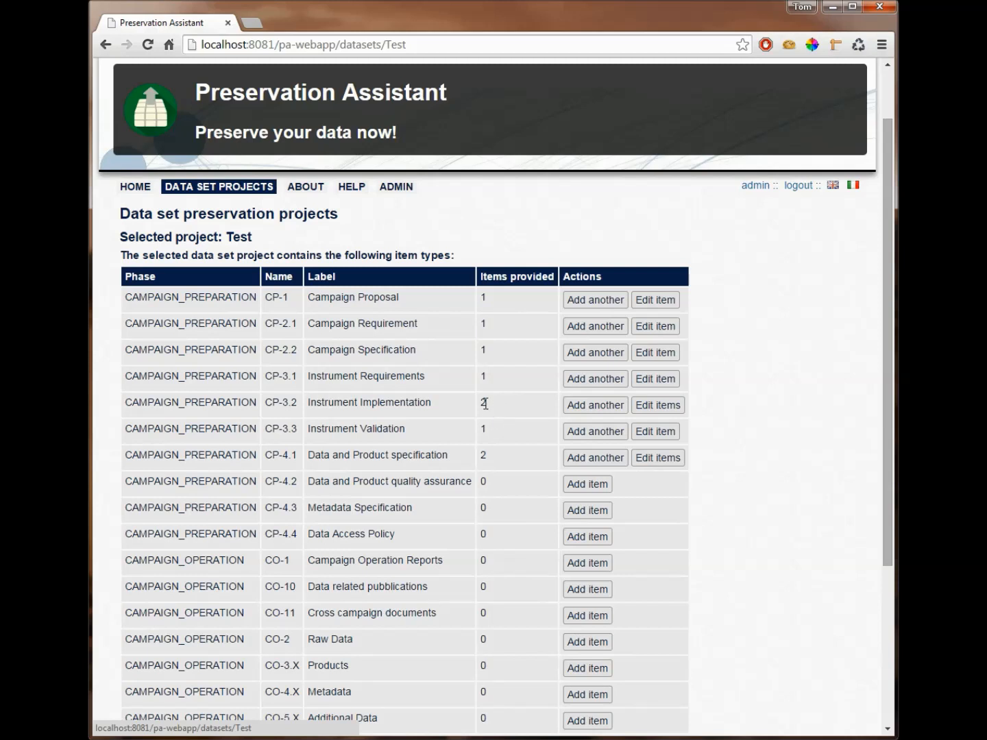
{"action": "left_click", "coordinate": [664, 401]}
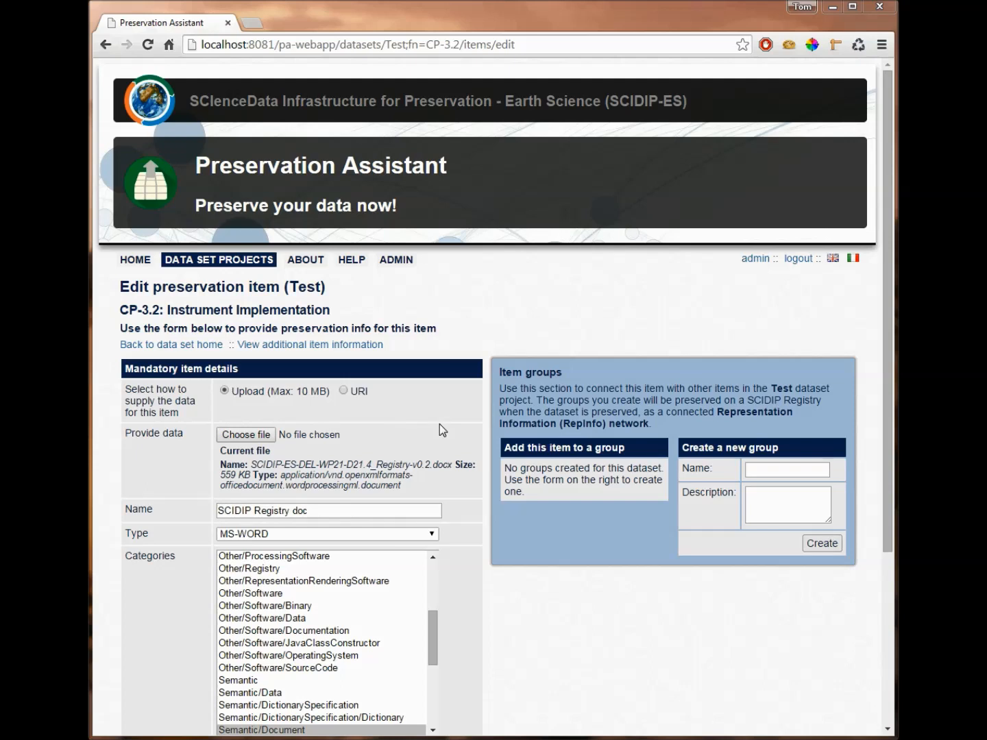
Step: Review the existing item's type options and details, and start adding another CP-3.2 Instrument Implementation item
{"action": "left_click", "coordinate": [327, 536]}
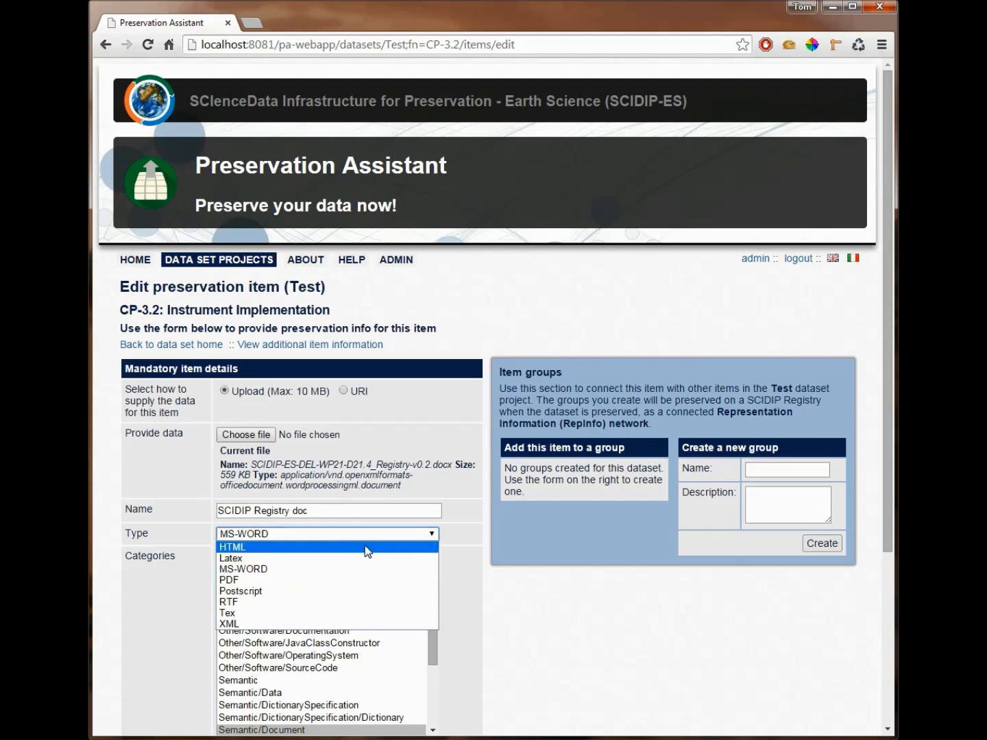
{"action": "left_click", "coordinate": [516, 592]}
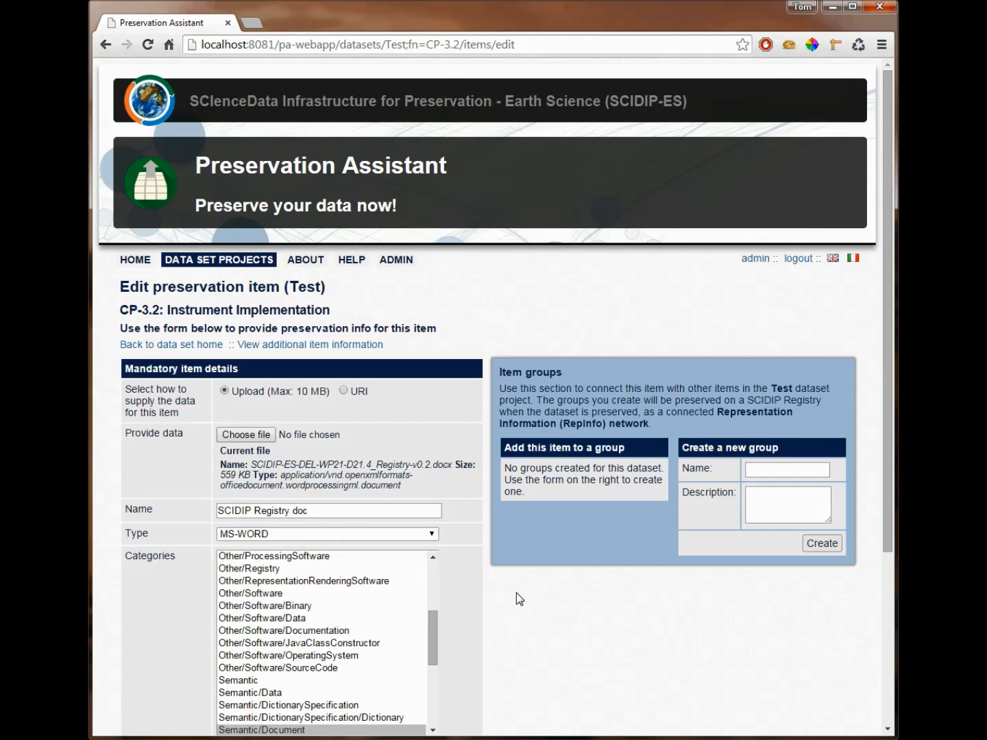
{"action": "scroll", "coordinate": [510, 602], "scroll_direction": "down", "scroll_amount": 1}
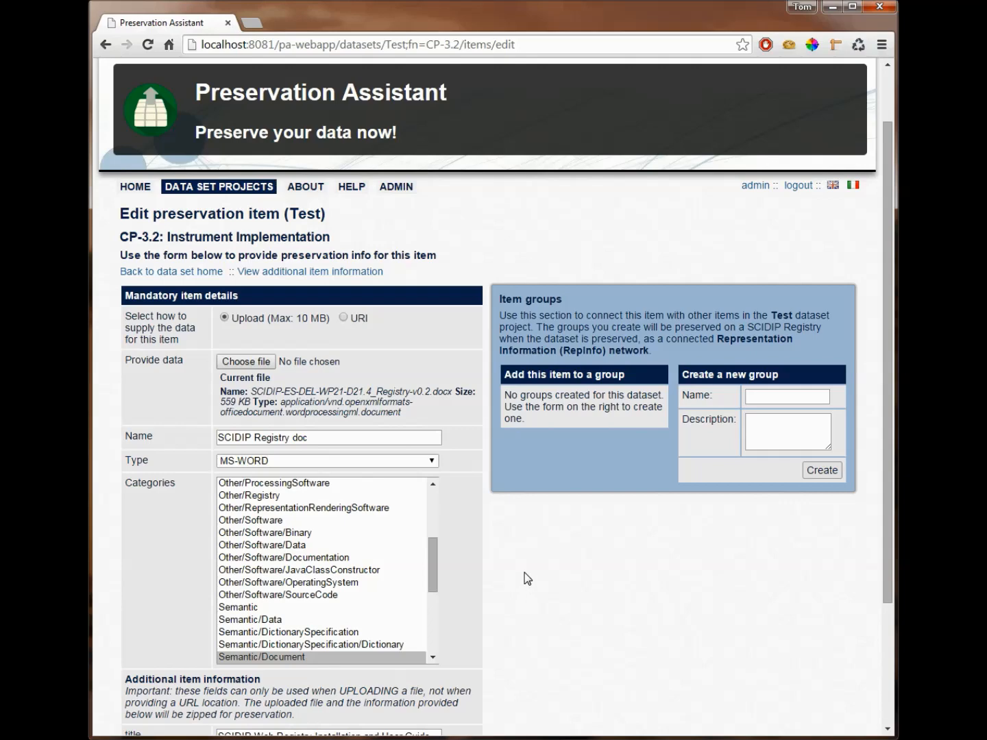
{"action": "scroll", "coordinate": [524, 572], "scroll_direction": "down", "scroll_amount": 1}
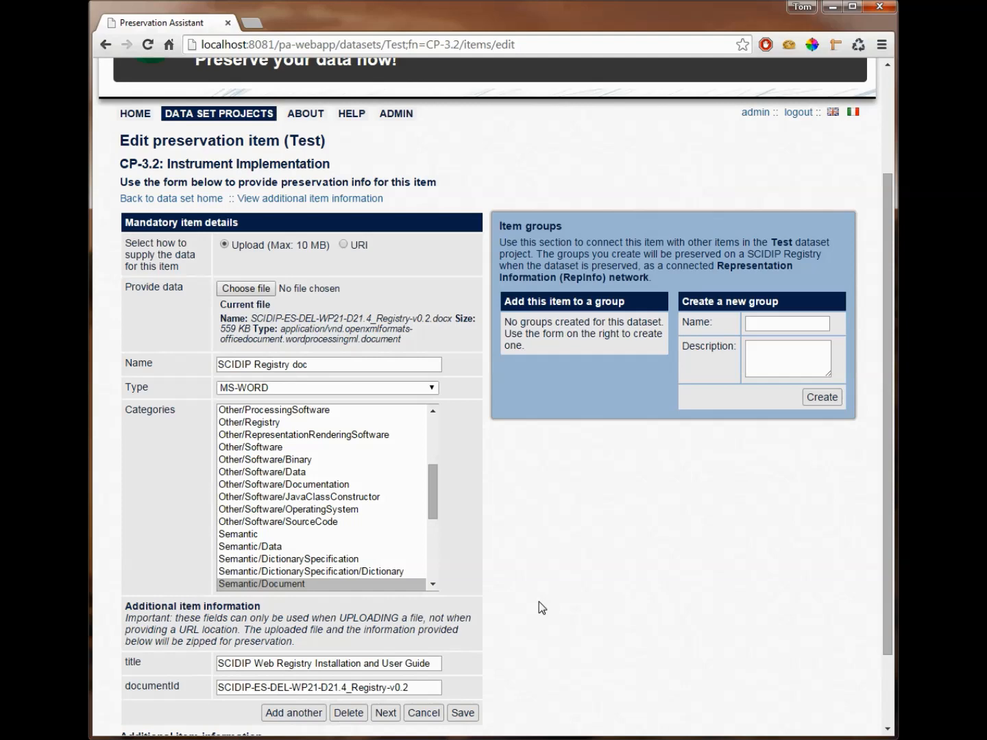
{"action": "scroll", "coordinate": [538, 608], "scroll_direction": "down", "scroll_amount": 1}
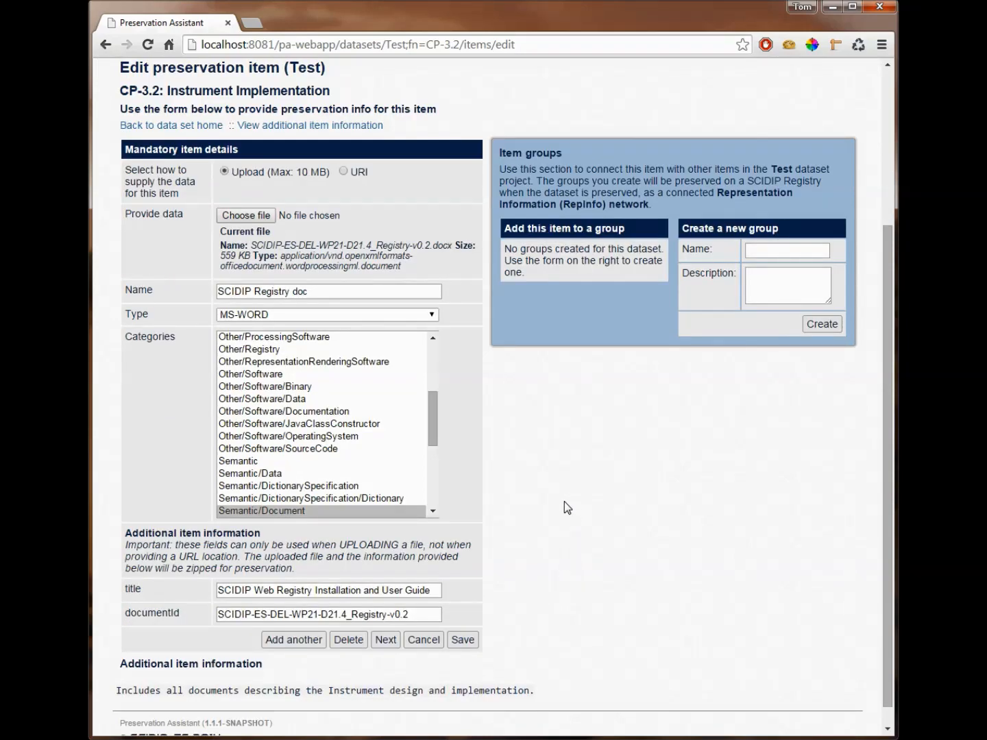
{"action": "left_click", "coordinate": [300, 640]}
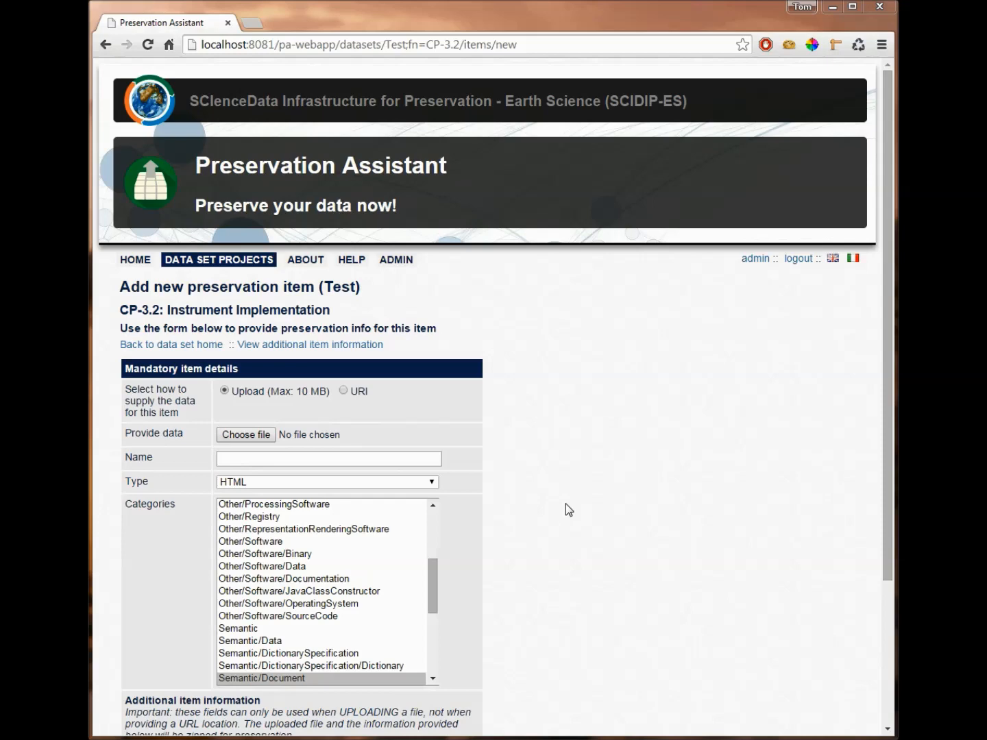
{"action": "left_click", "coordinate": [343, 391]}
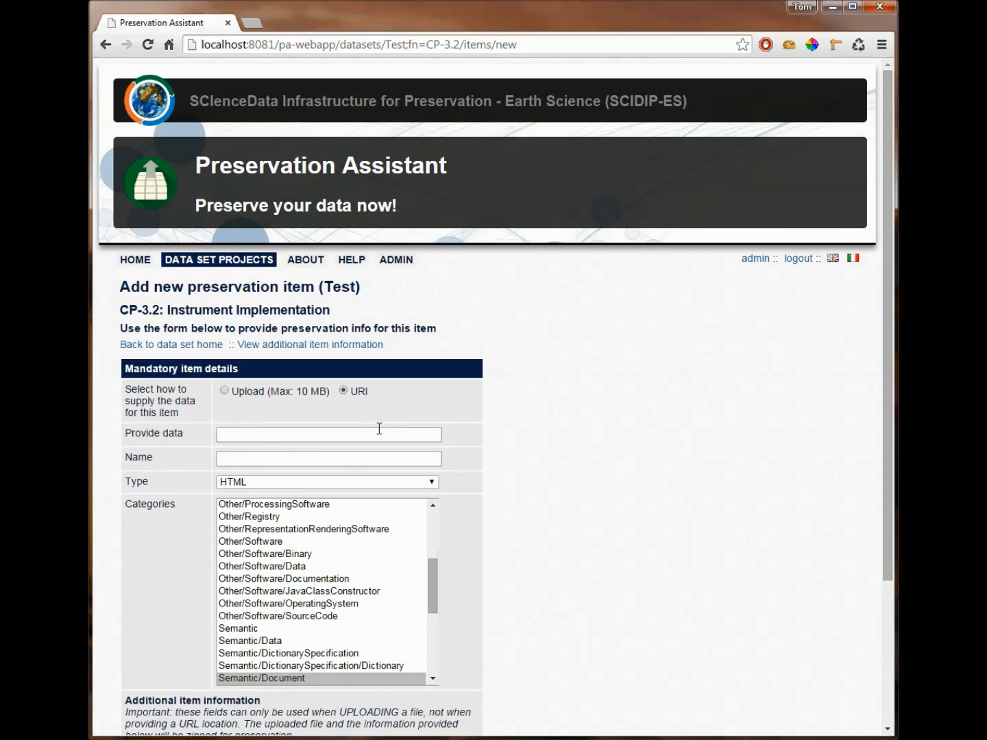
{"action": "scroll", "coordinate": [492, 486], "scroll_direction": "down", "scroll_amount": 2}
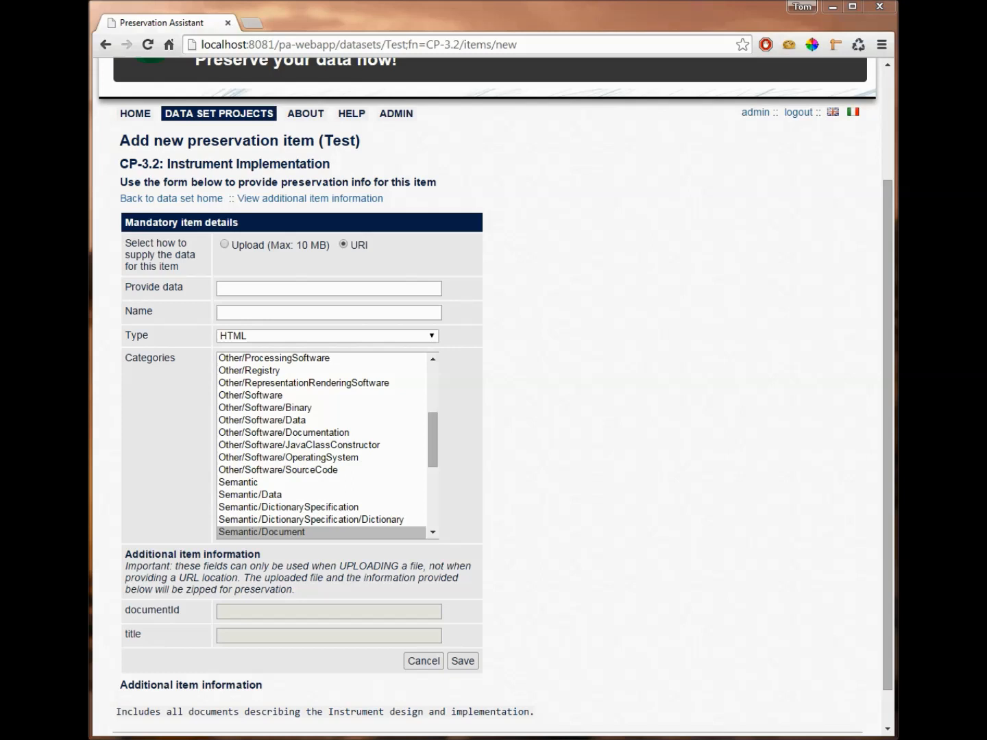
{"action": "left_click", "coordinate": [270, 290]}
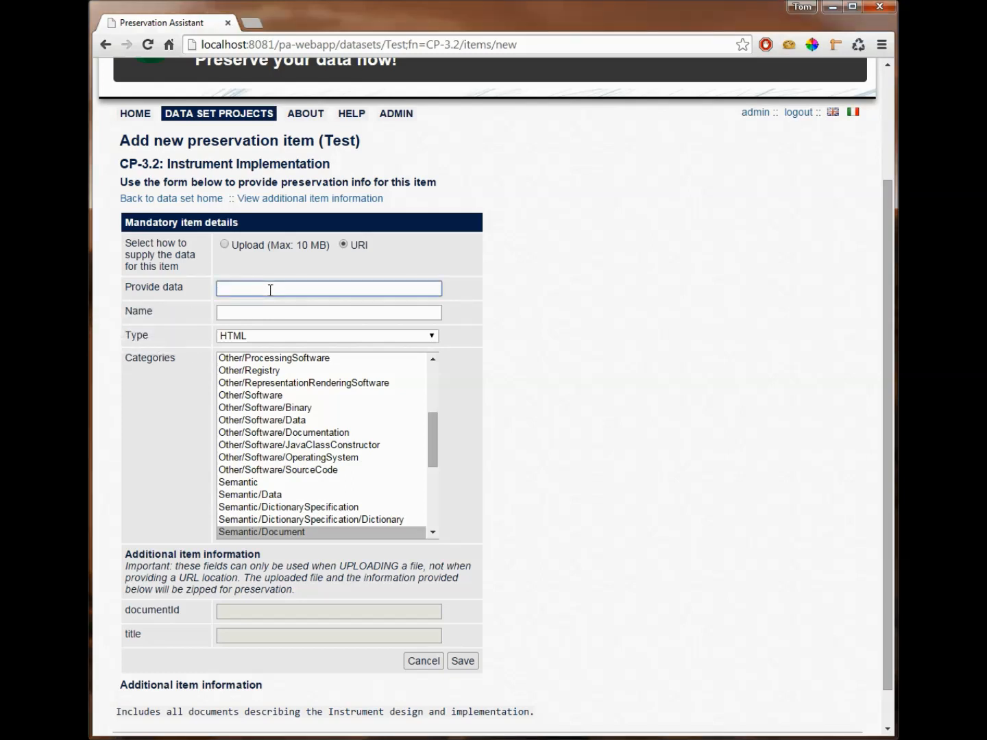
{"action": "type", "text": "http://docs.spring.io/spring-boot/docs/current-SNAPSHOT/reference/pdf/spring-boot-reference.pdf"}
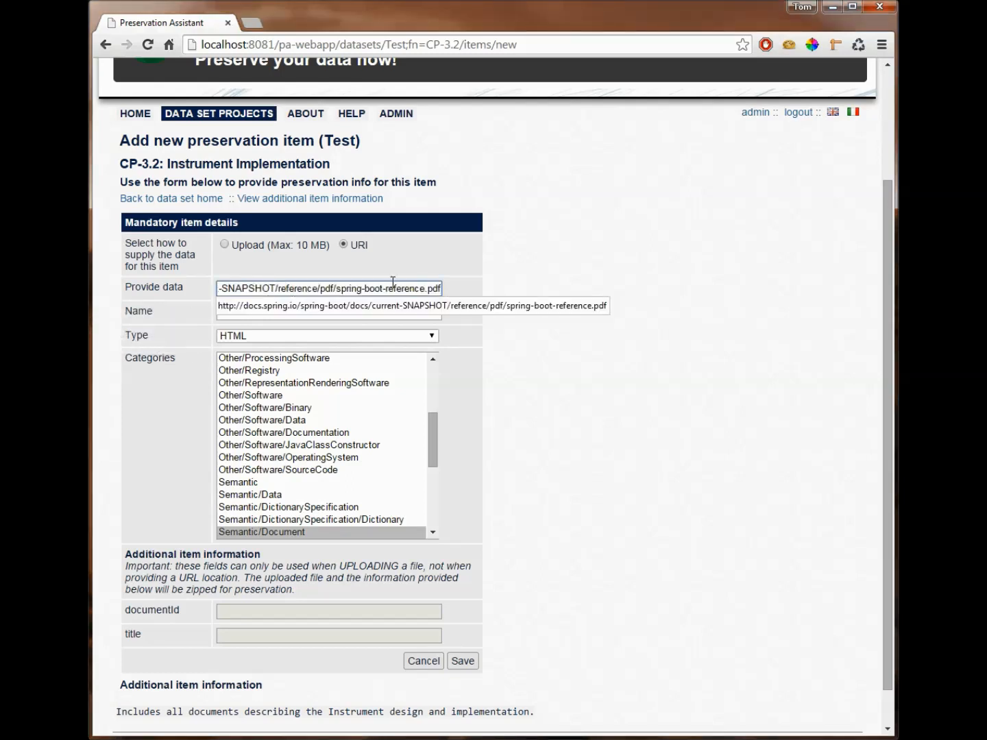
{"action": "left_click", "coordinate": [286, 317]}
{"action": "key", "text": "alt+Tab"}
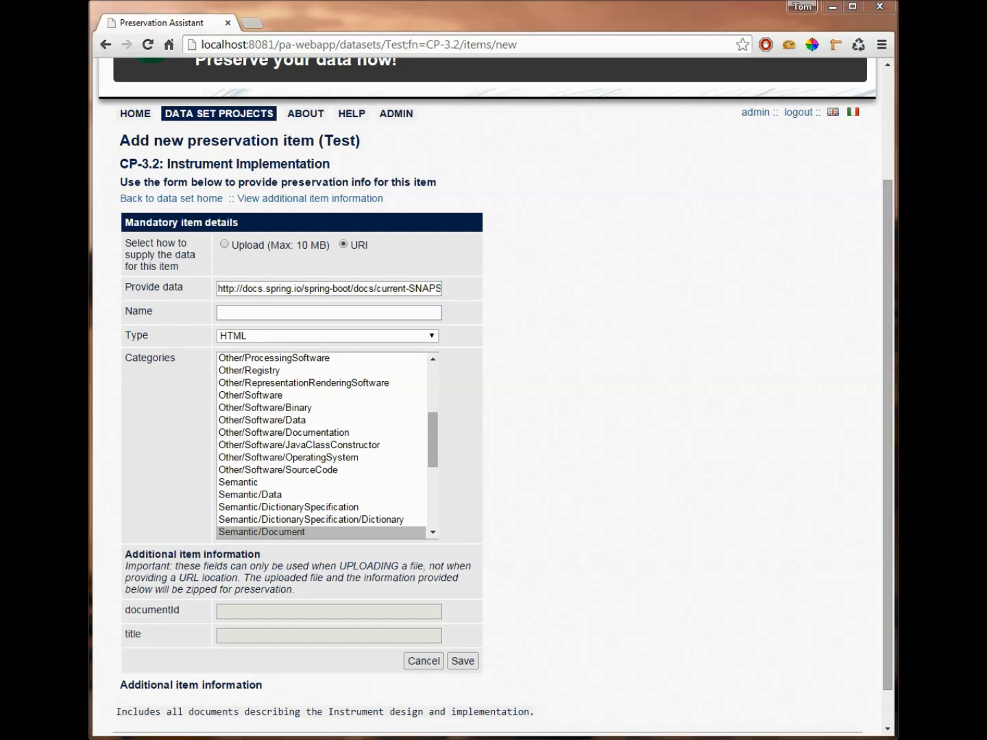
Step: Name the new item "Spring Boot reference guide", set its type to PDF, and save it
{"action": "left_click", "coordinate": [300, 313]}
{"action": "type", "text": "Spring Boot reference guide"}
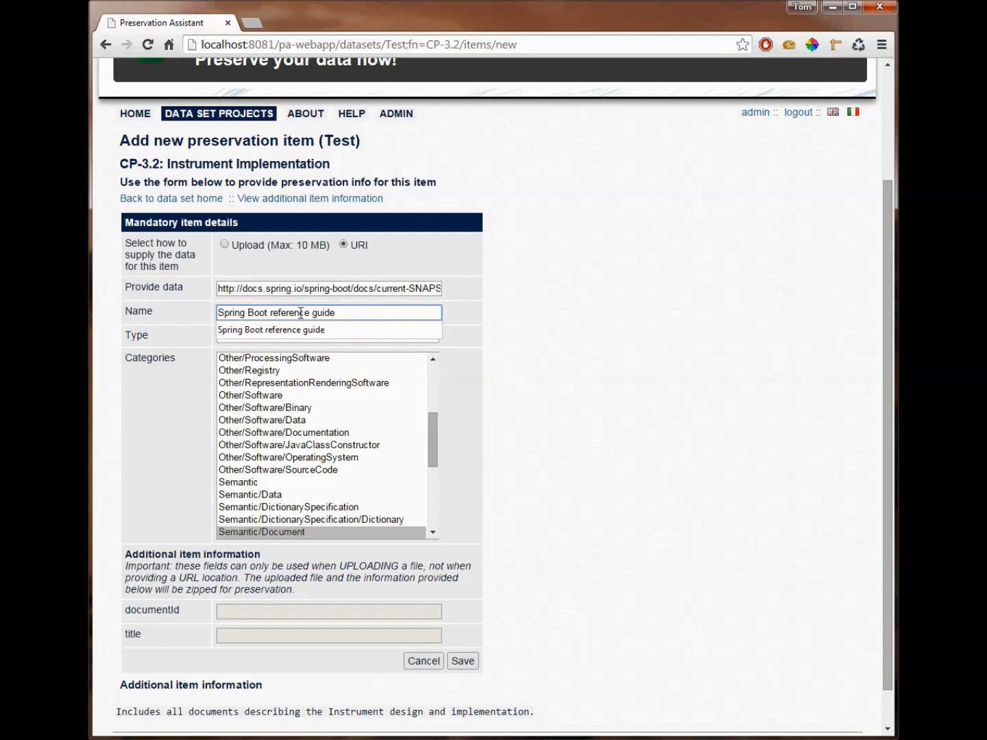
{"action": "left_click", "coordinate": [495, 337]}
{"action": "left_click", "coordinate": [375, 338]}
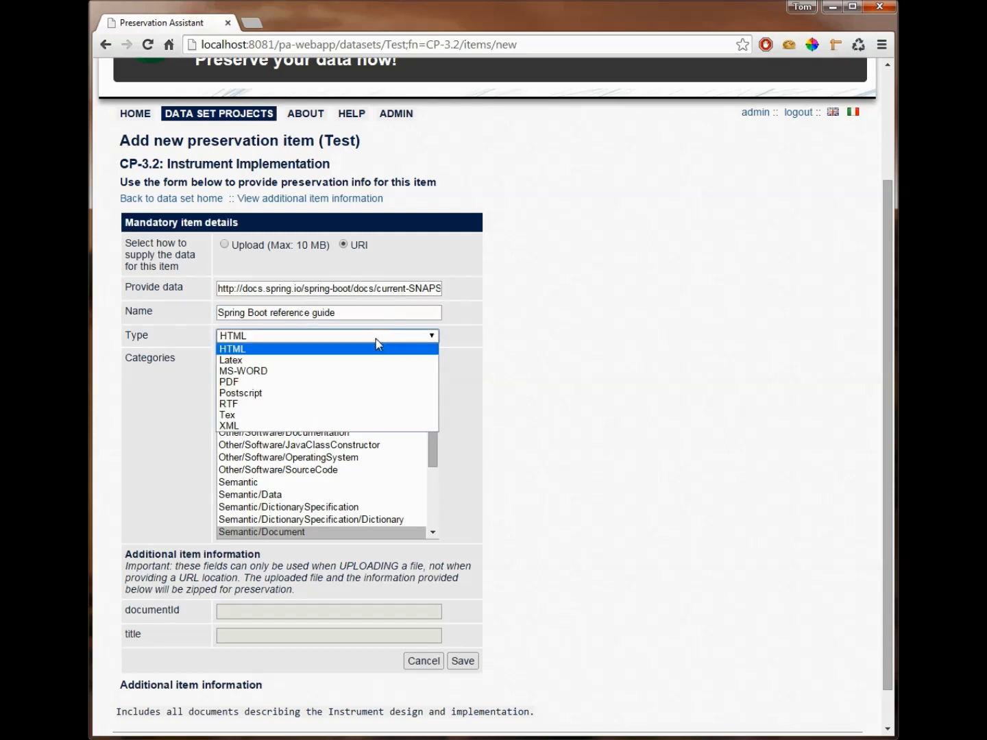
{"action": "left_click", "coordinate": [272, 383]}
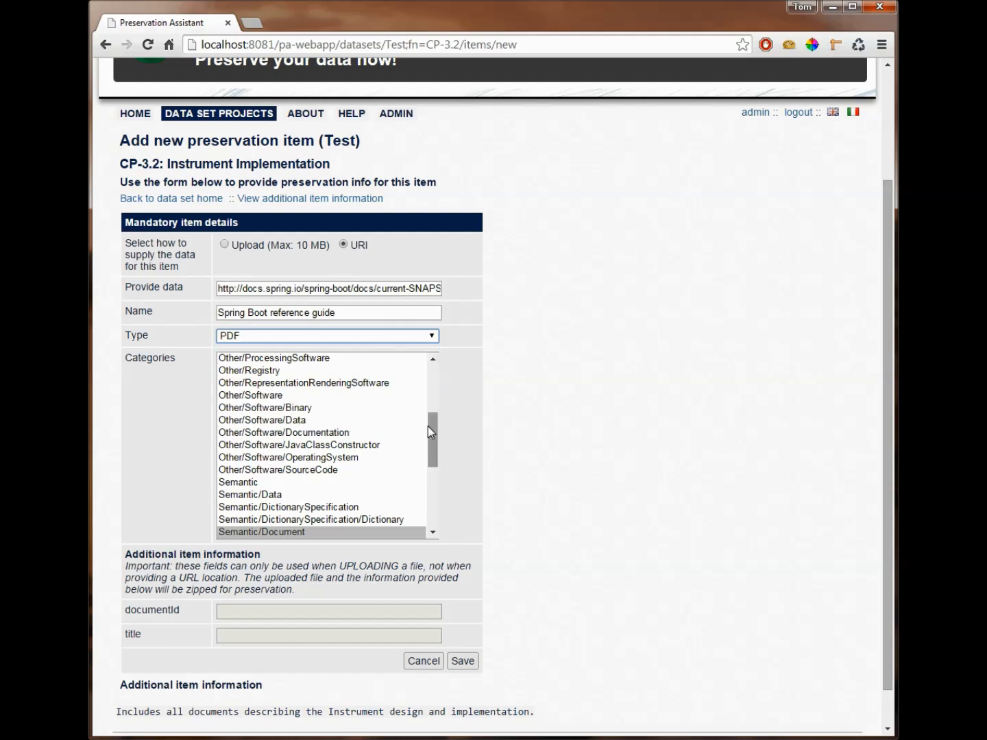
{"action": "left_click", "coordinate": [462, 661]}
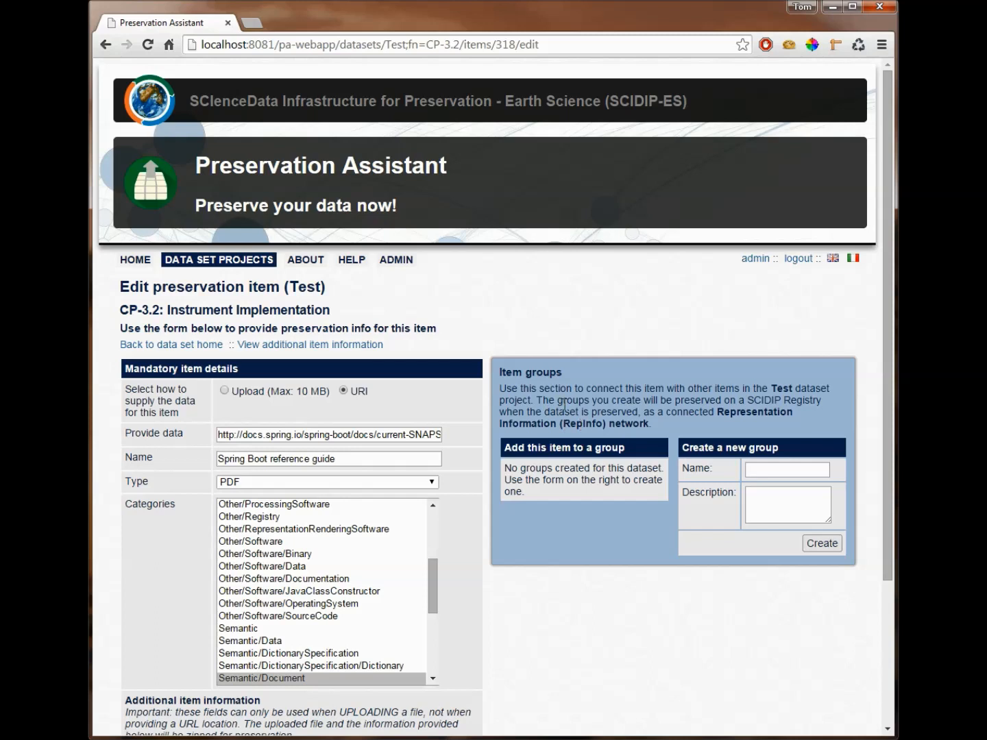
Step: Create a new item group named "Test RIL 1" with the description "test"
{"action": "left_click", "coordinate": [766, 472]}
{"action": "type", "text": "Test RIL 1"}
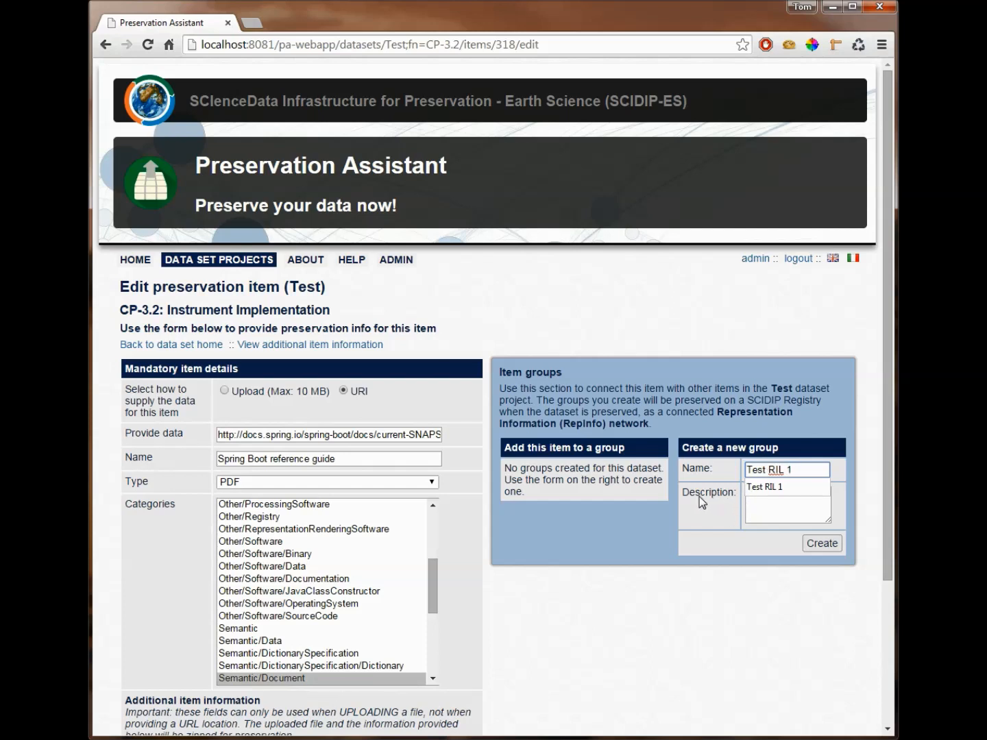
{"action": "left_click", "coordinate": [778, 499]}
{"action": "type", "text": "test"}
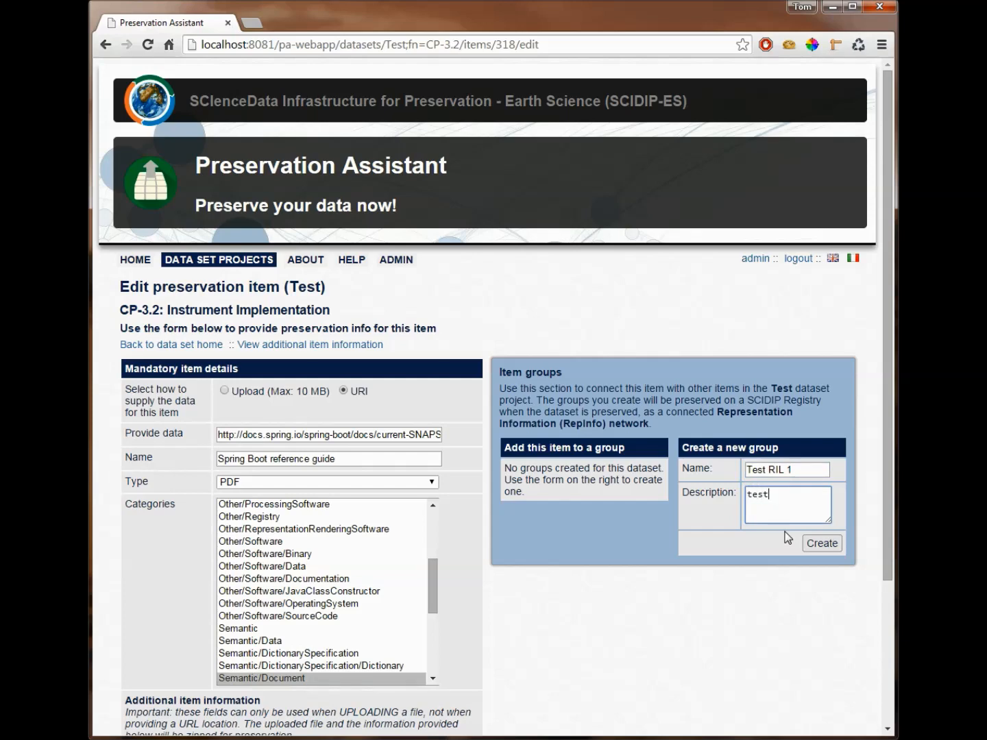
{"action": "left_click", "coordinate": [826, 546]}
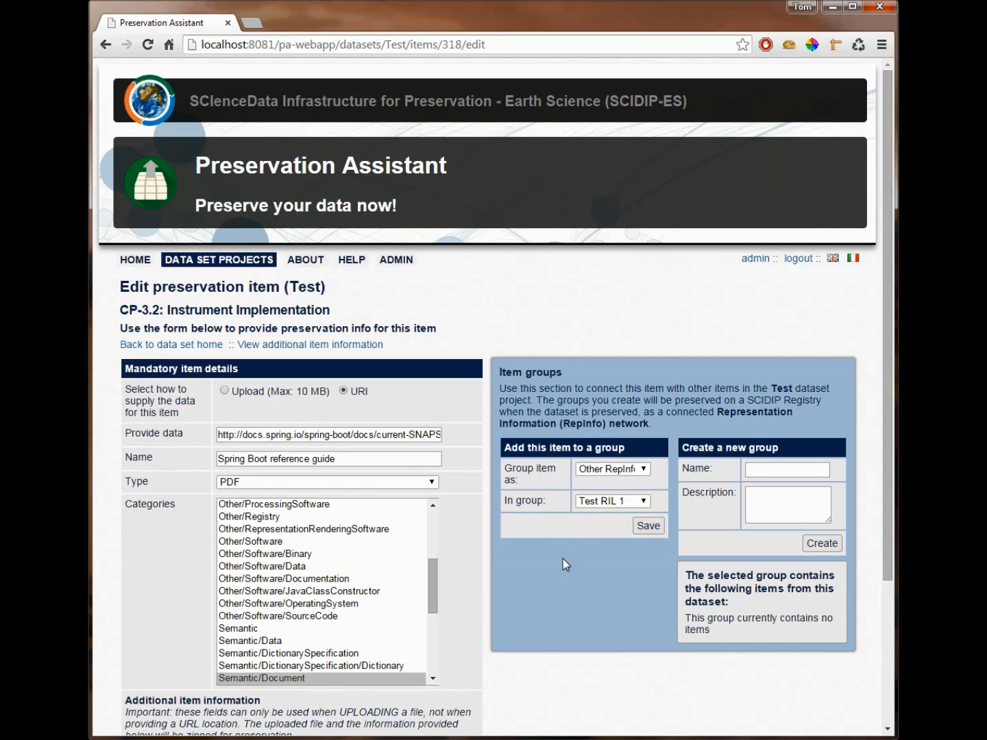
Step: Add the Spring Boot reference guide item to the group Test RIL 1 as Semantic RepInfo
{"action": "scroll", "coordinate": [563, 557], "scroll_direction": "down", "scroll_amount": 1}
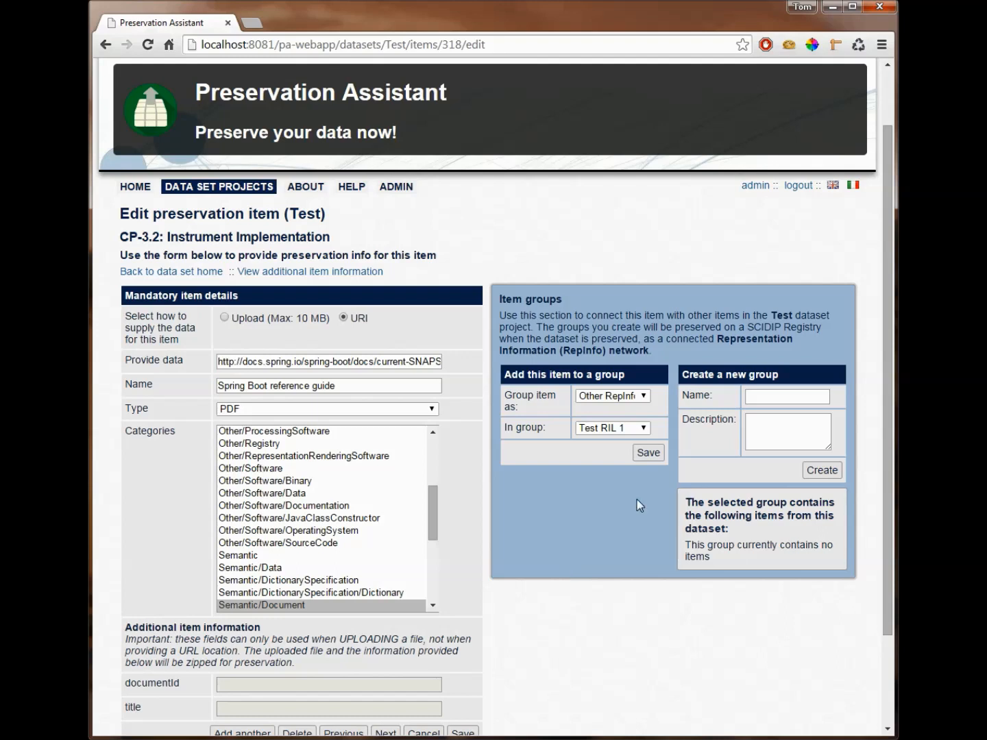
{"action": "left_click", "coordinate": [638, 396]}
{"action": "left_click", "coordinate": [630, 420]}
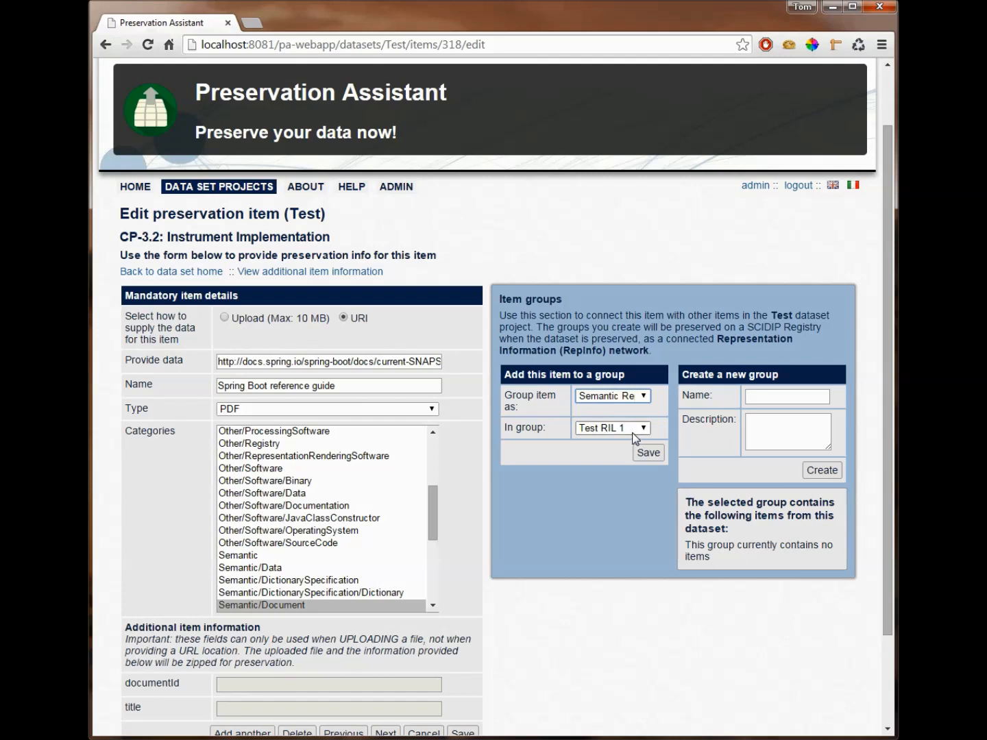
{"action": "left_click", "coordinate": [648, 455]}
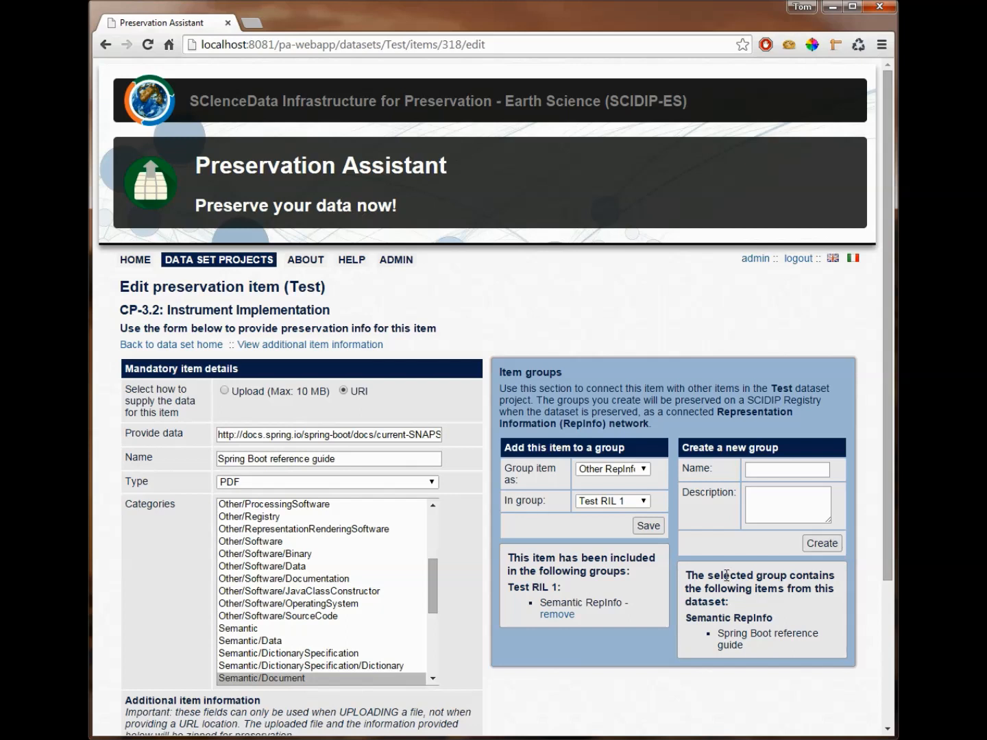
Step: Create a second item group named "Test RIL 2" with the description "test" and select it to view its contents
{"action": "left_click", "coordinate": [766, 472]}
{"action": "type", "text": "Test RIL 2"}
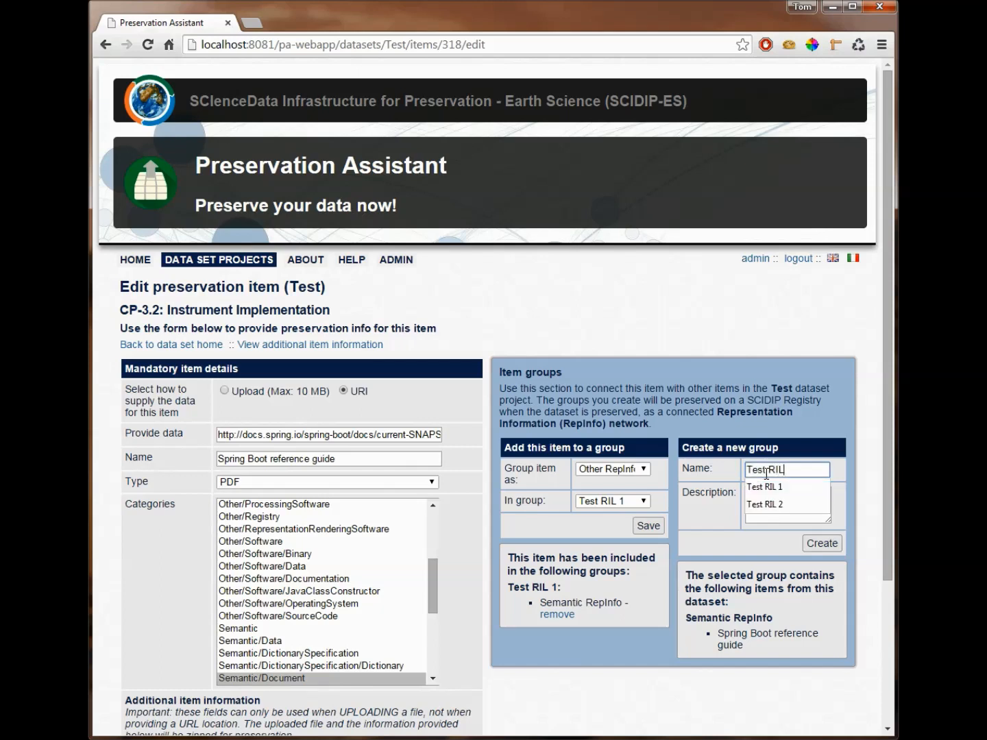
{"action": "key", "text": "Tab"}
{"action": "key", "text": "Tab"}
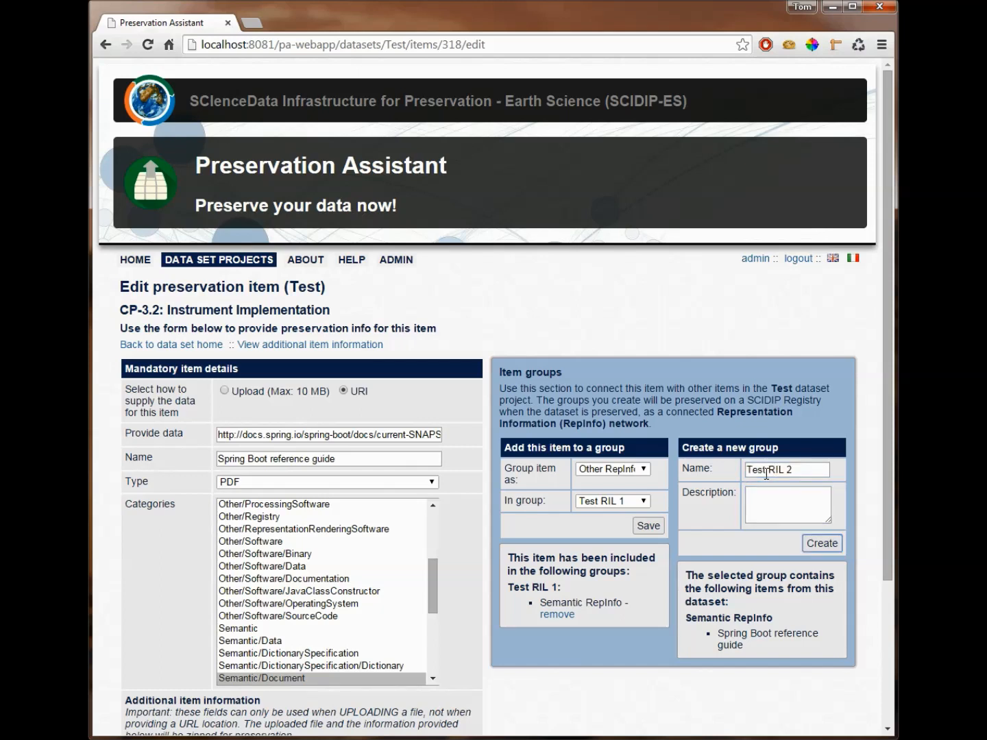
{"action": "left_click", "coordinate": [792, 513]}
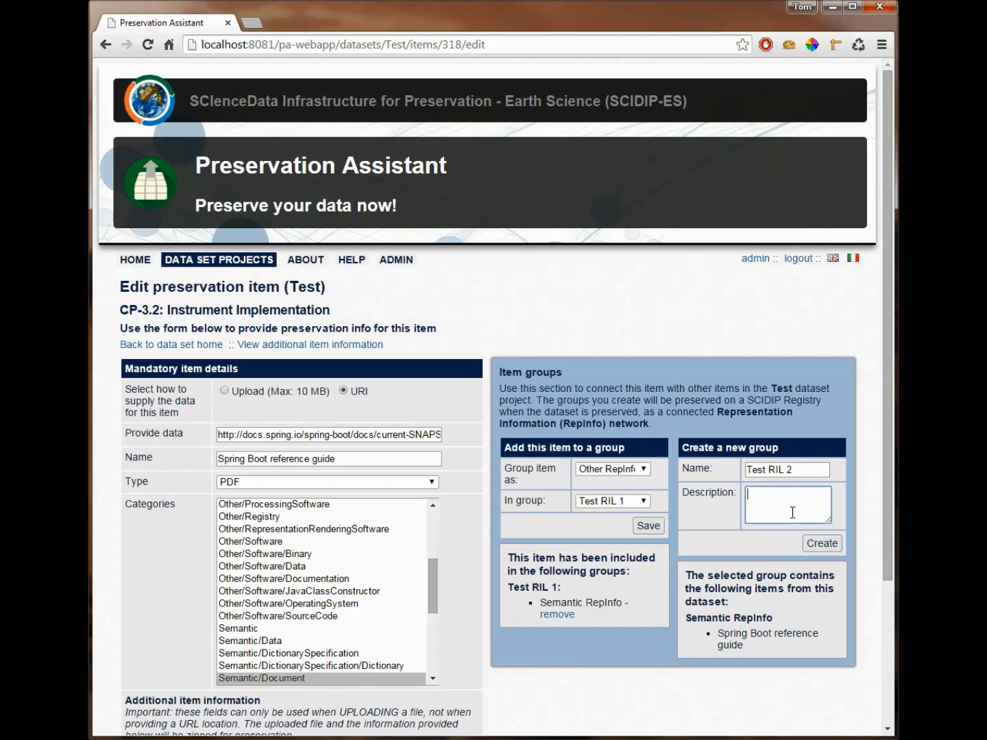
{"action": "type", "text": "test"}
{"action": "key", "text": "Tab"}
{"action": "key", "text": "Return"}
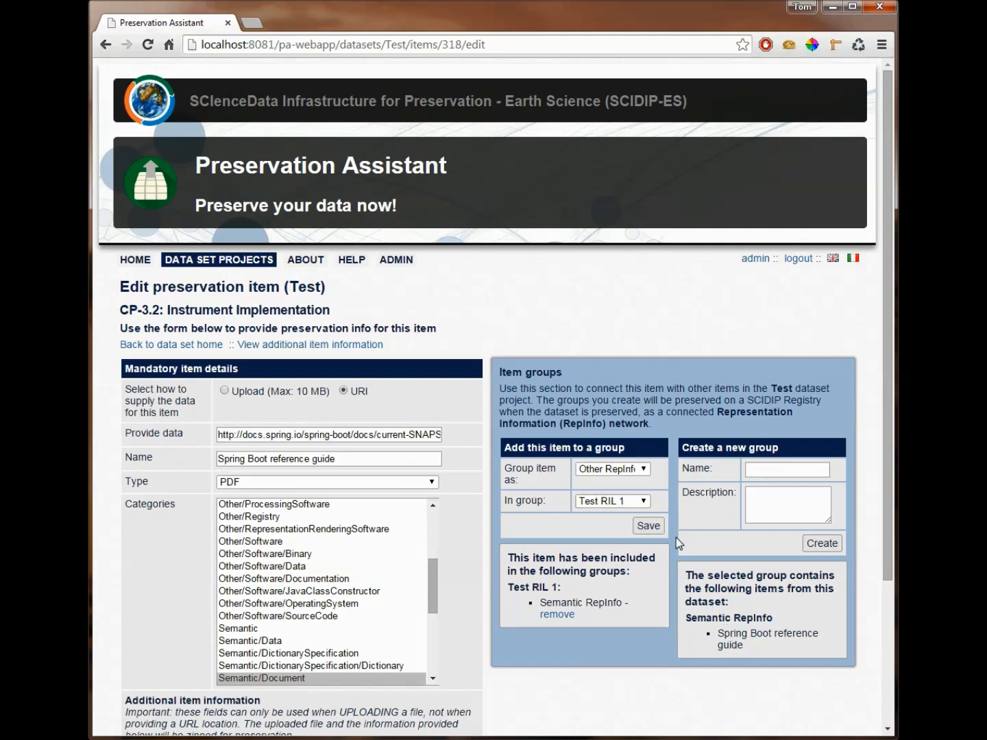
{"action": "left_click", "coordinate": [624, 500]}
{"action": "left_click", "coordinate": [613, 526]}
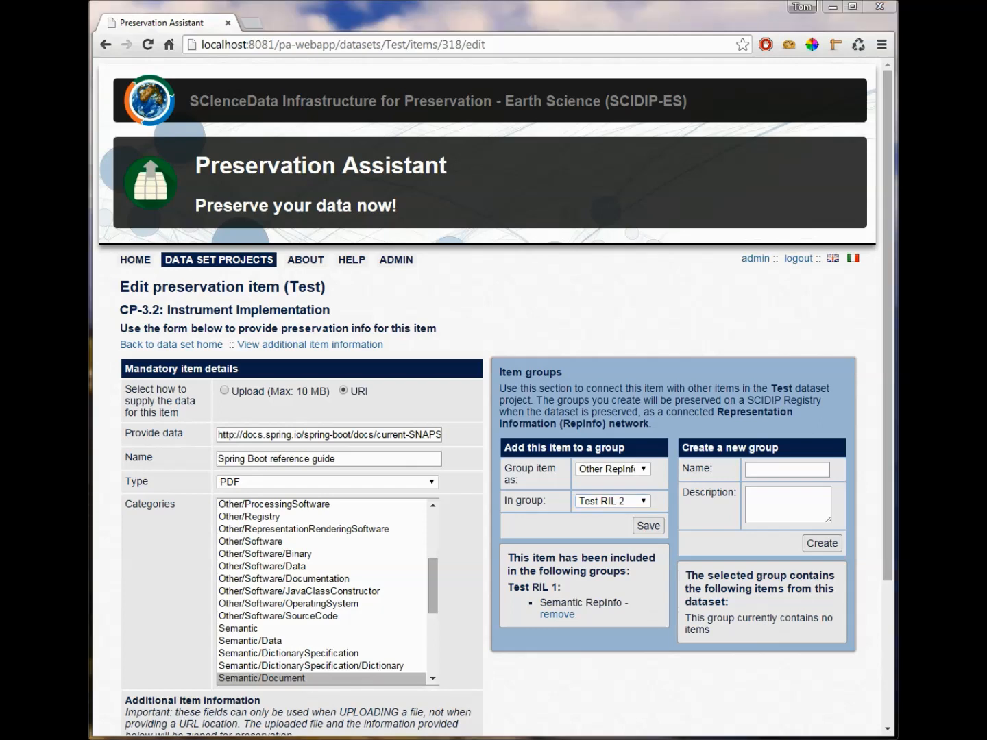
Step: Add the CP-1 Campaign Proposal item, Java code conventions, to the group Test RIL 1 as Semantic RepInfo
{"action": "left_click", "coordinate": [175, 347]}
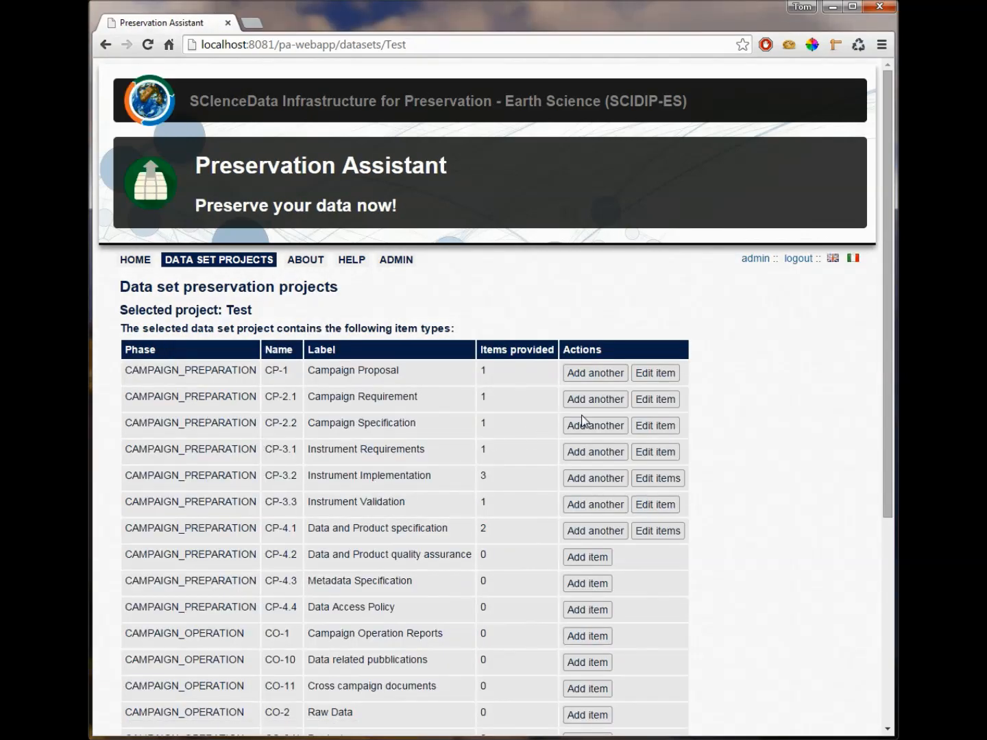
{"action": "left_click", "coordinate": [668, 376]}
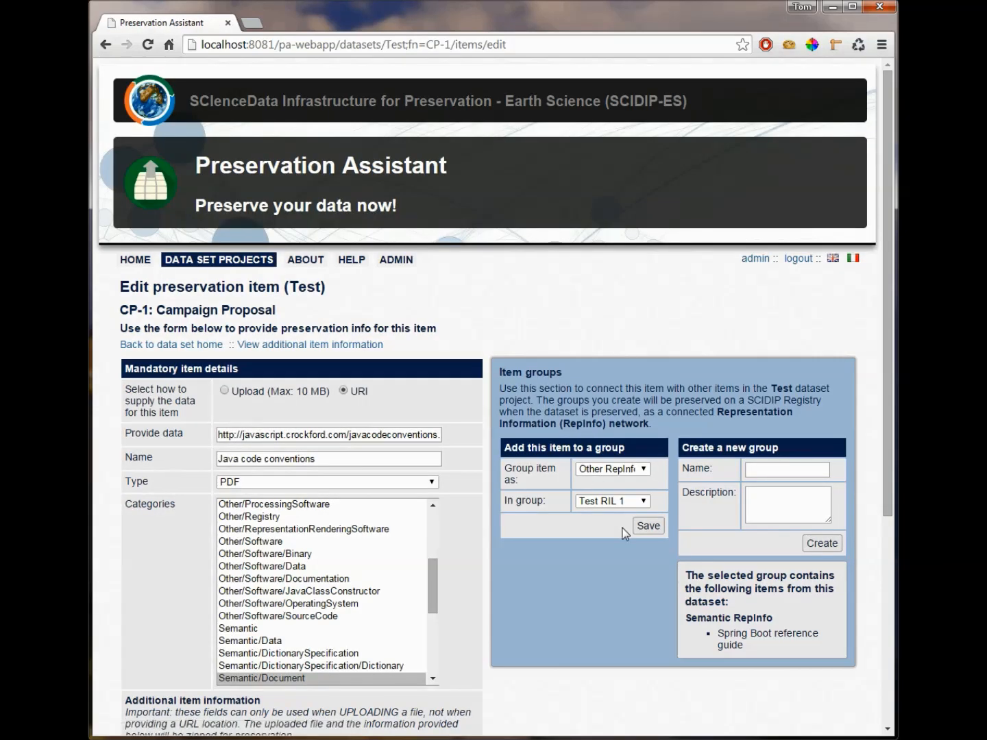
{"action": "left_click", "coordinate": [632, 471]}
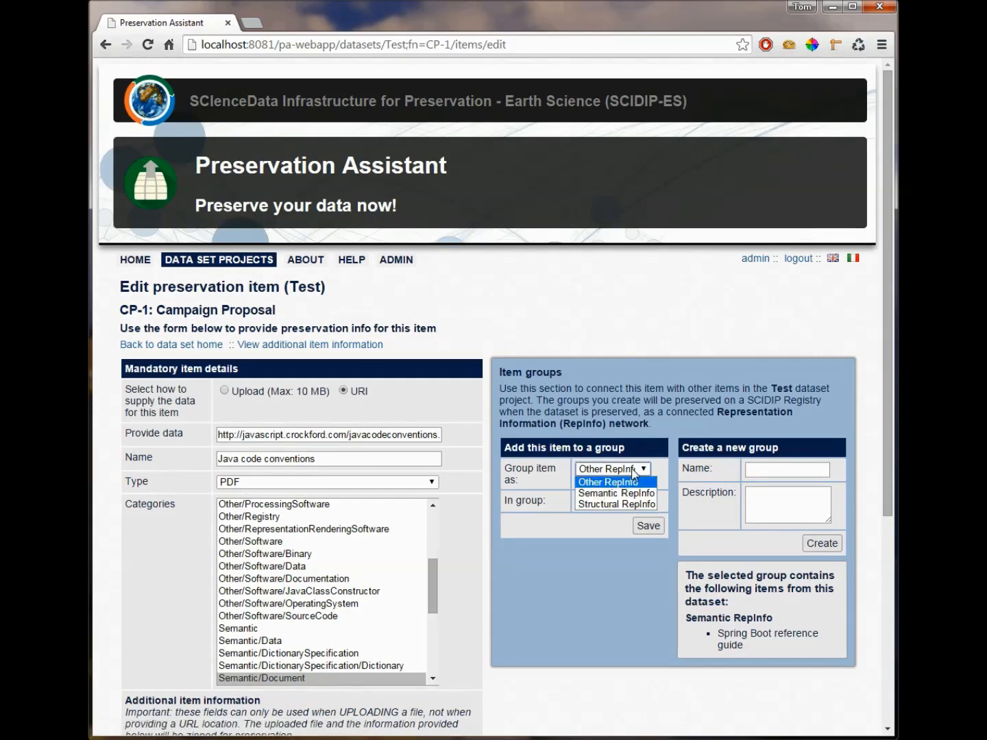
{"action": "left_click", "coordinate": [615, 489]}
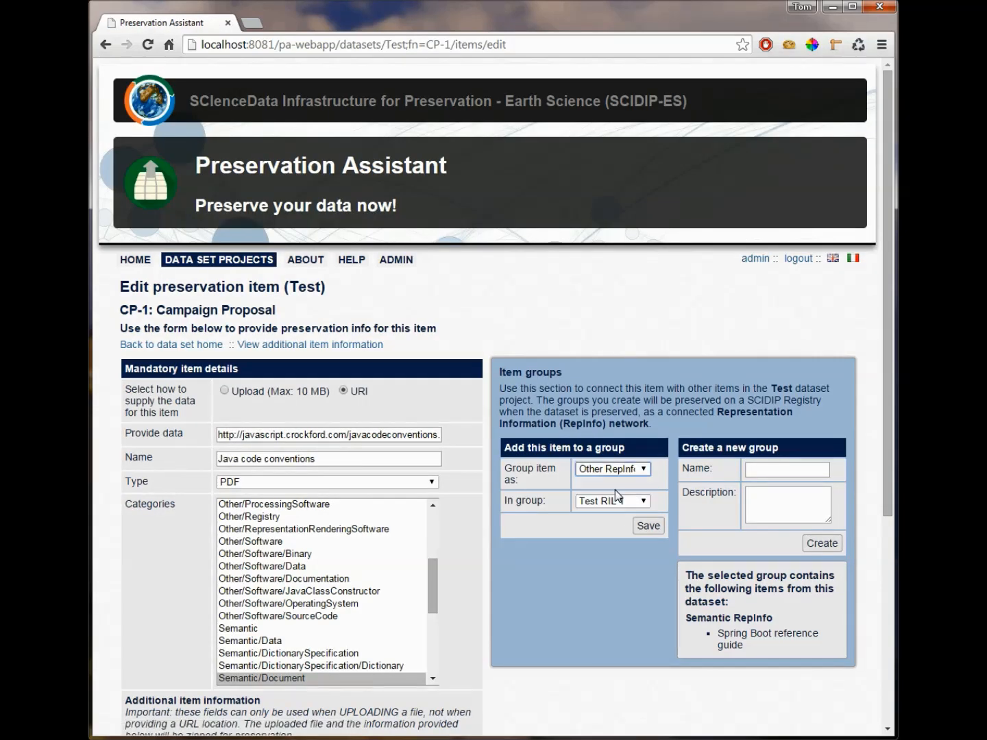
{"action": "left_click", "coordinate": [648, 526]}
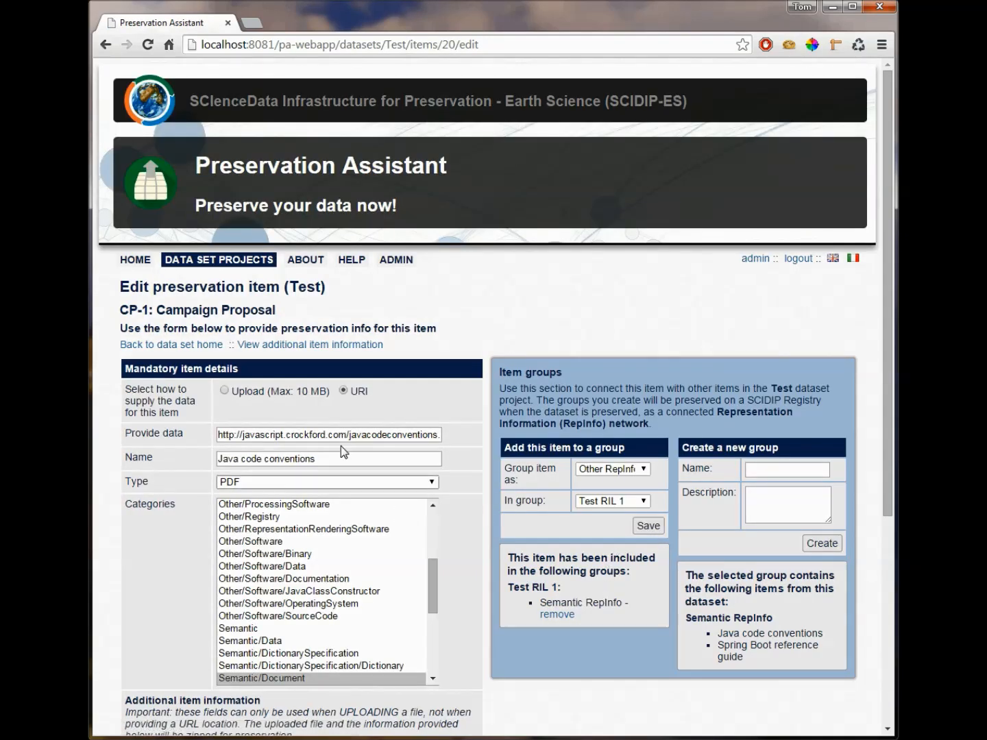
Step: Add the CP-2.1 Campaign Requirement item, JVM 8 Spec, to the group Test RIL 1 as Other RepInfo
{"action": "left_click", "coordinate": [177, 344]}
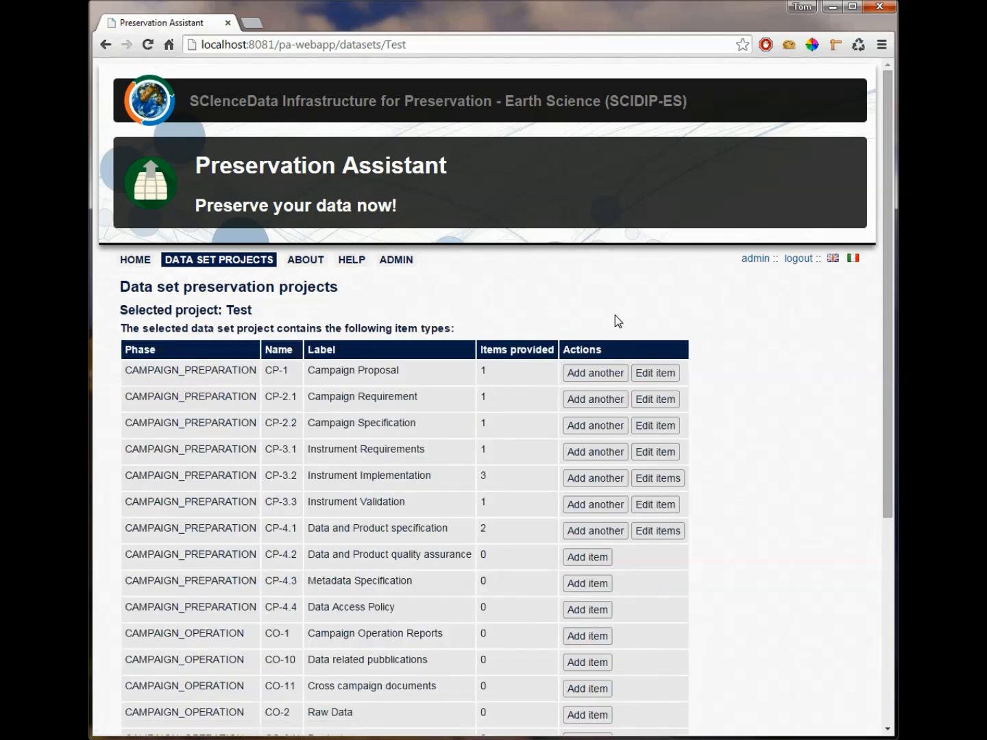
{"action": "left_click", "coordinate": [658, 405]}
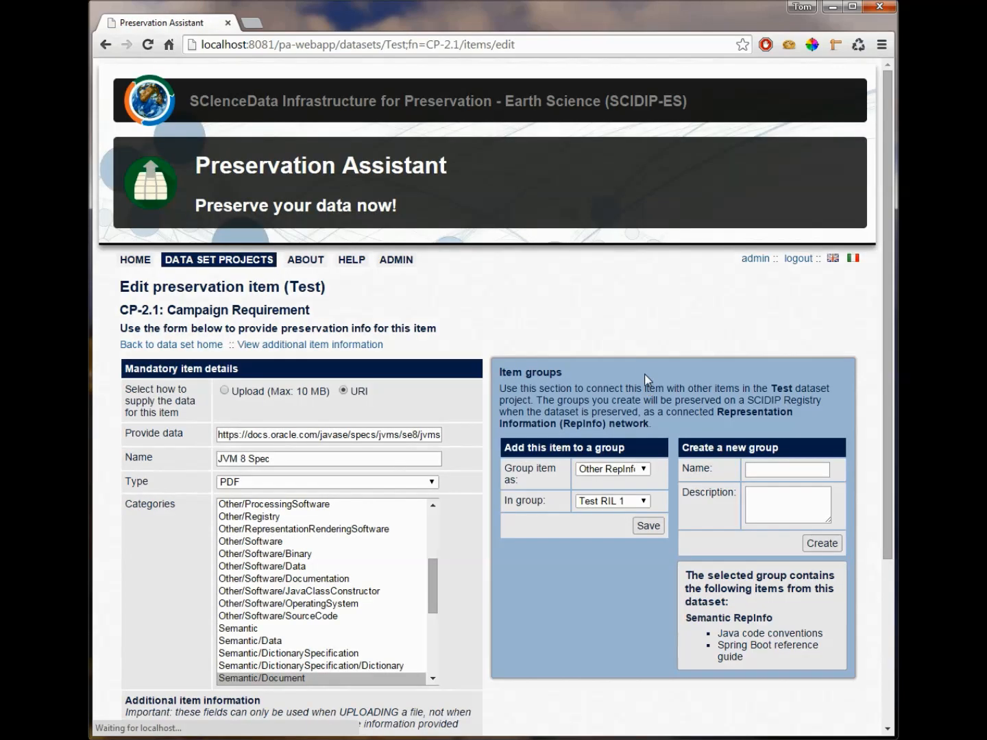
{"action": "left_click", "coordinate": [626, 469]}
{"action": "left_click", "coordinate": [620, 486]}
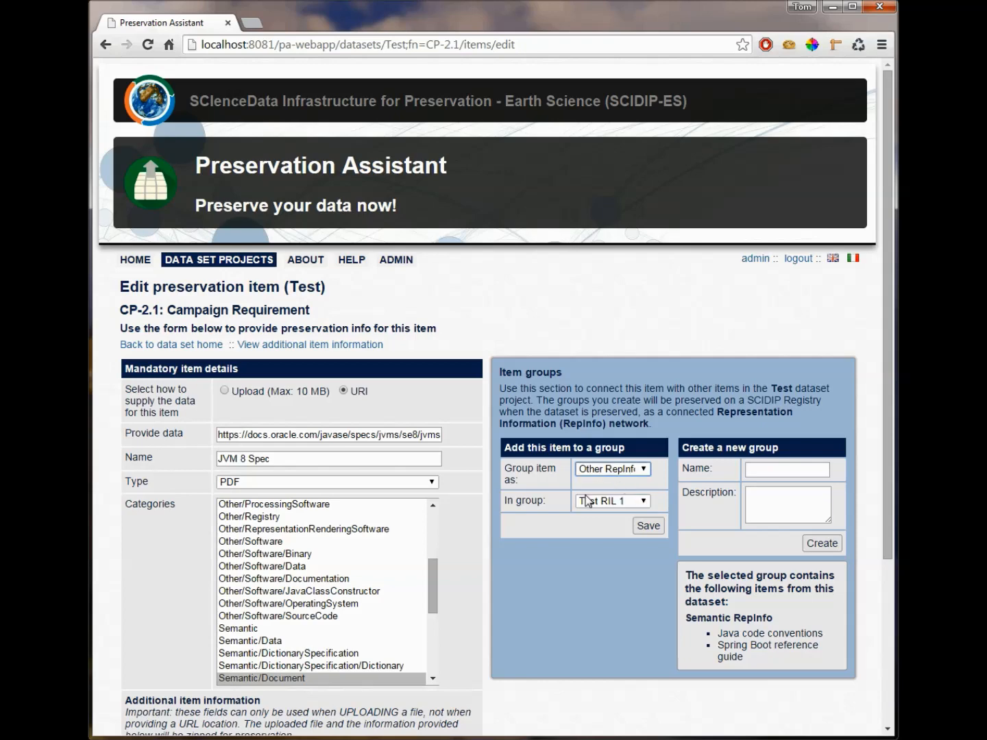
{"action": "left_click", "coordinate": [648, 527]}
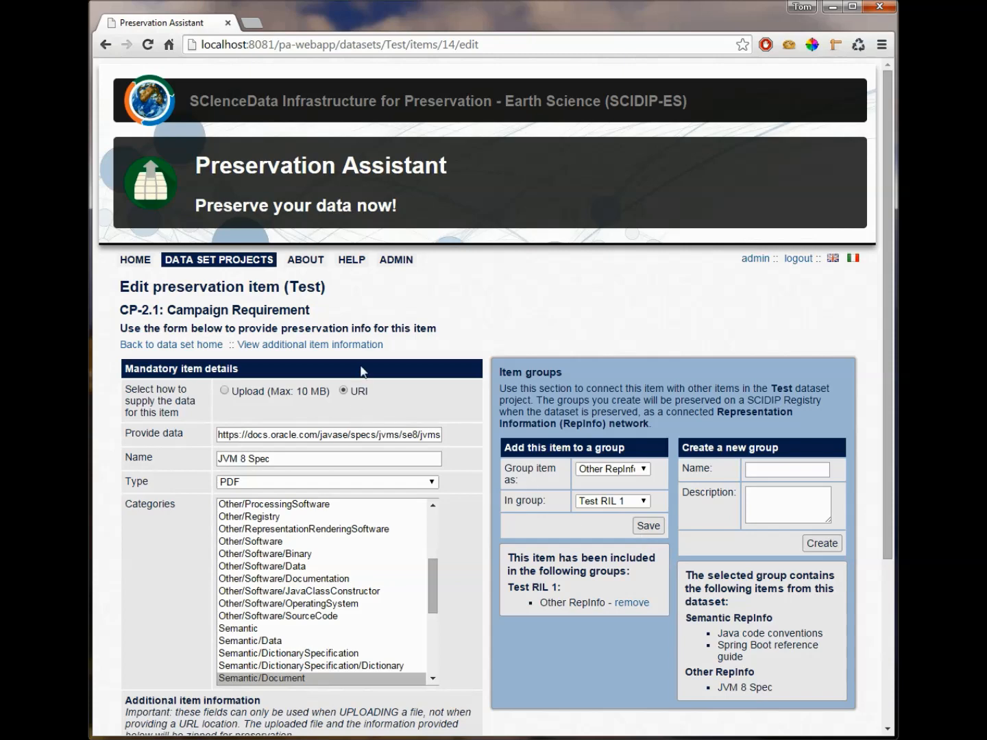
Step: Return to the list of data set projects and open the preservation page for the Test project
{"action": "left_click", "coordinate": [180, 346]}
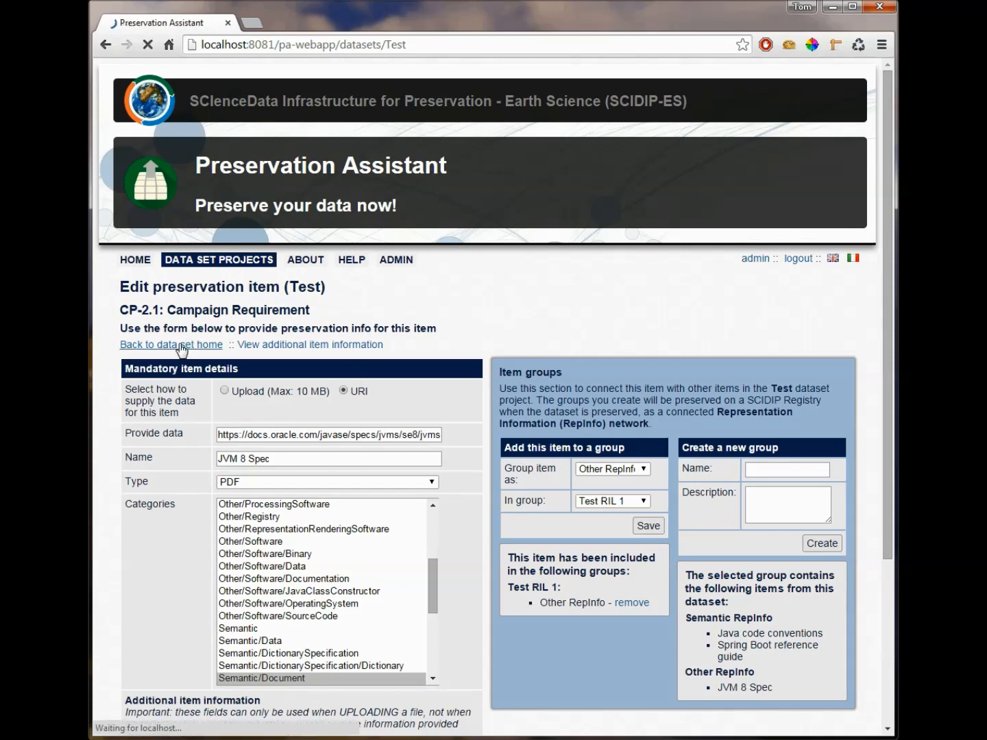
{"action": "left_click_drag", "start_coordinate": [312, 479], "coordinate": [495, 475]}
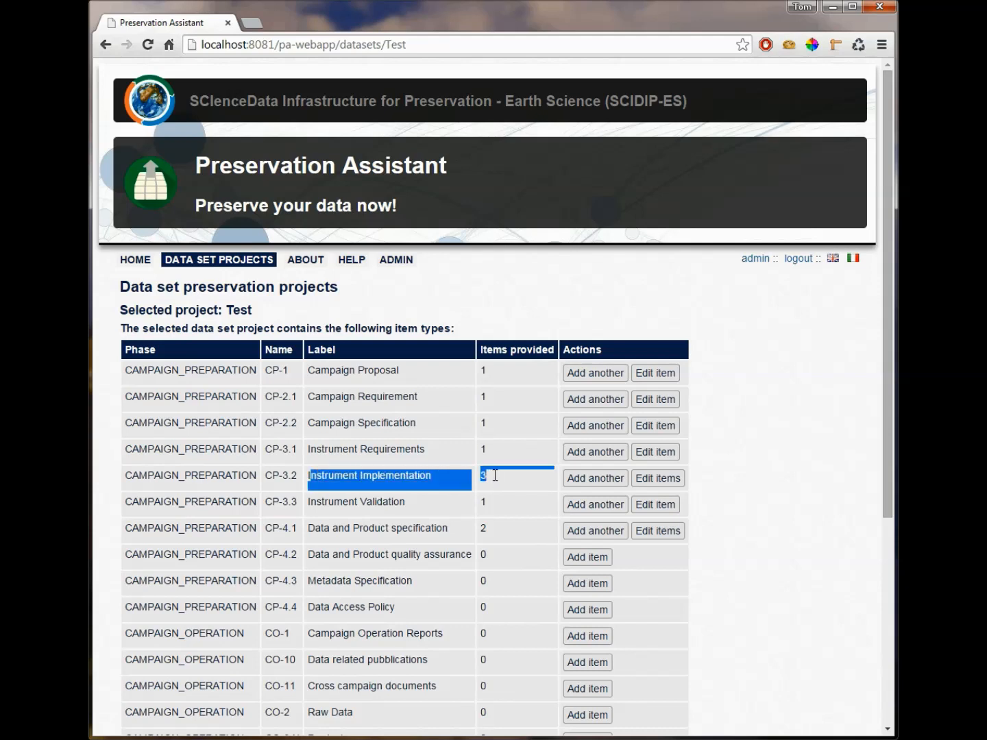
{"action": "left_click", "coordinate": [418, 484]}
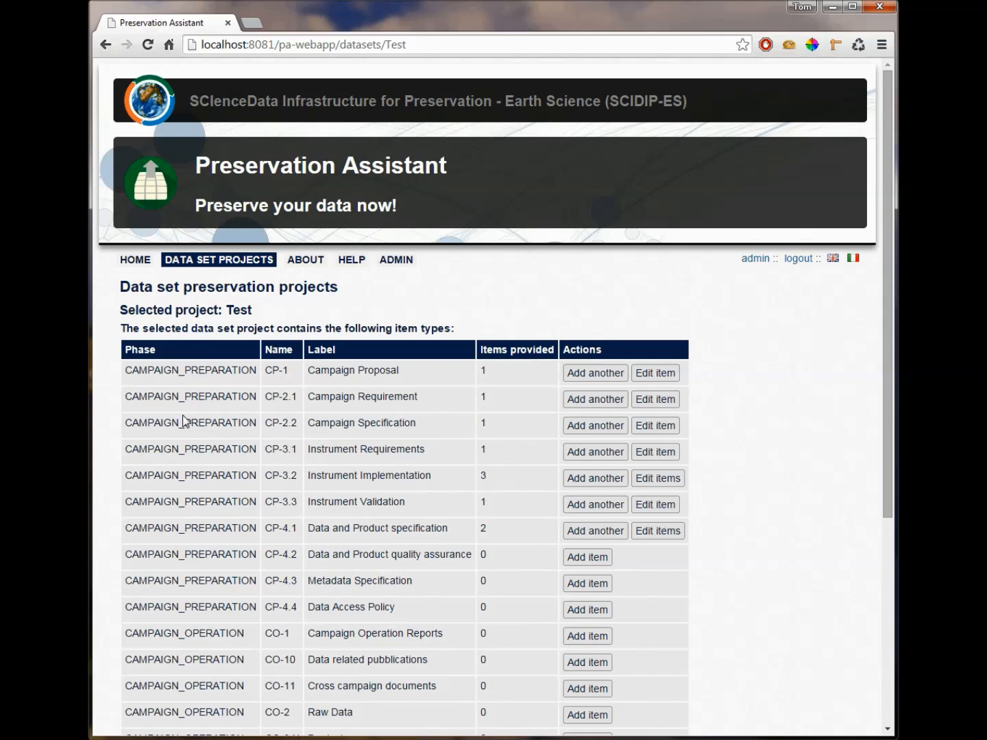
{"action": "left_click", "coordinate": [201, 264]}
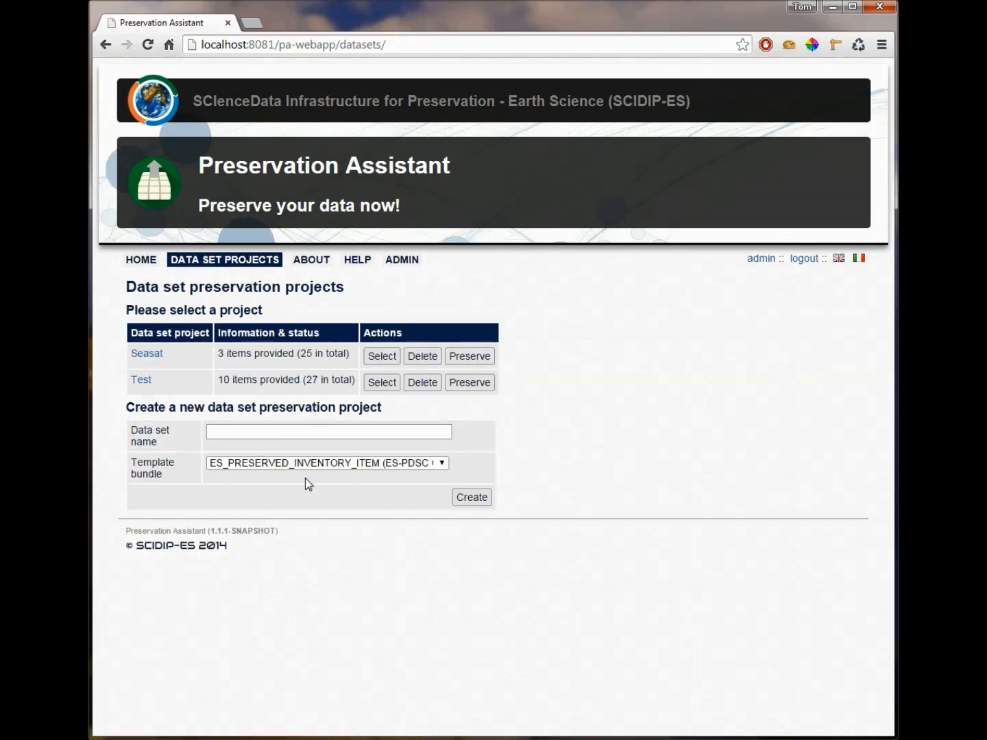
{"action": "left_click", "coordinate": [466, 383]}
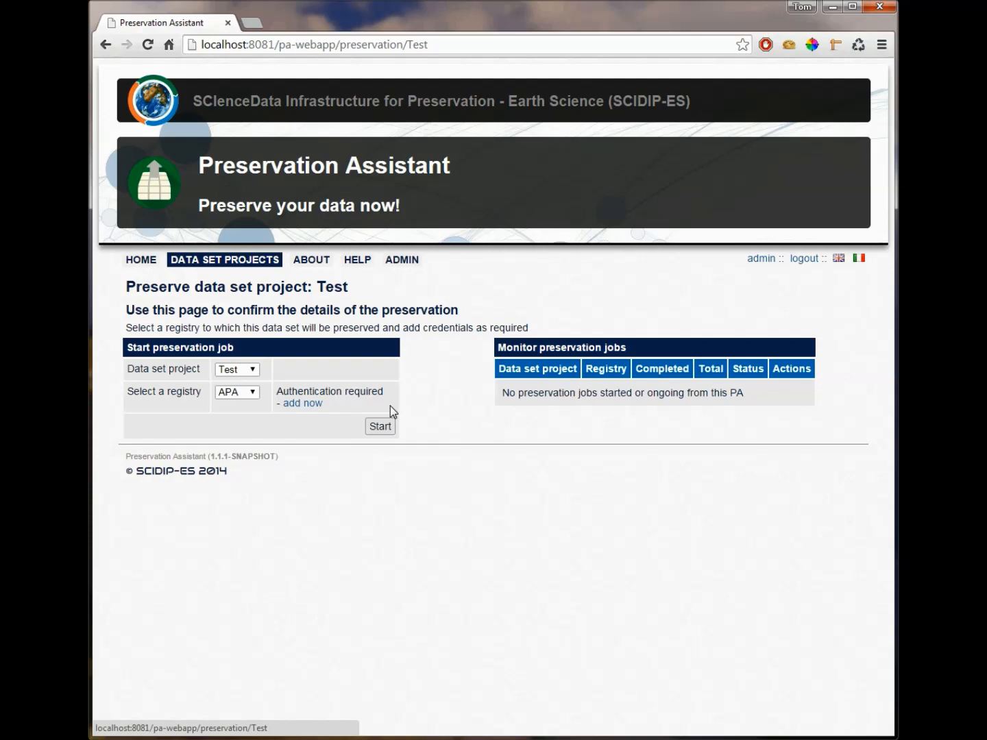
Step: Save the username and password for the APA registry and start the preservation job for the Test project
{"action": "left_click", "coordinate": [310, 409]}
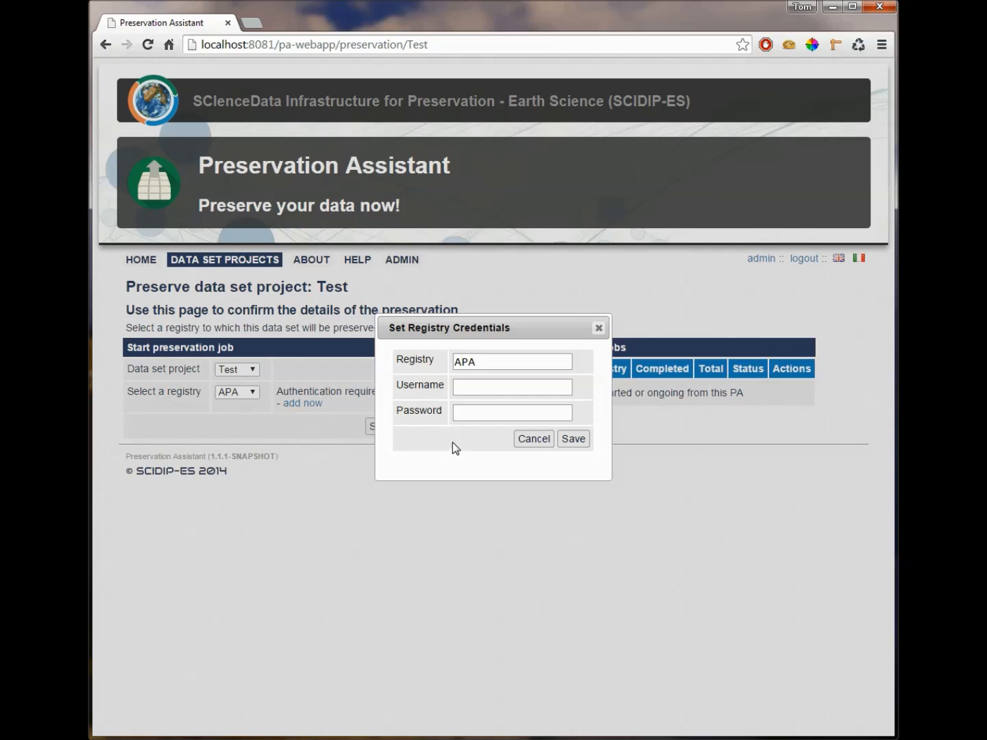
{"action": "left_click", "coordinate": [496, 388]}
{"action": "type", "text": "apifull"}
{"action": "key", "text": "Tab"}
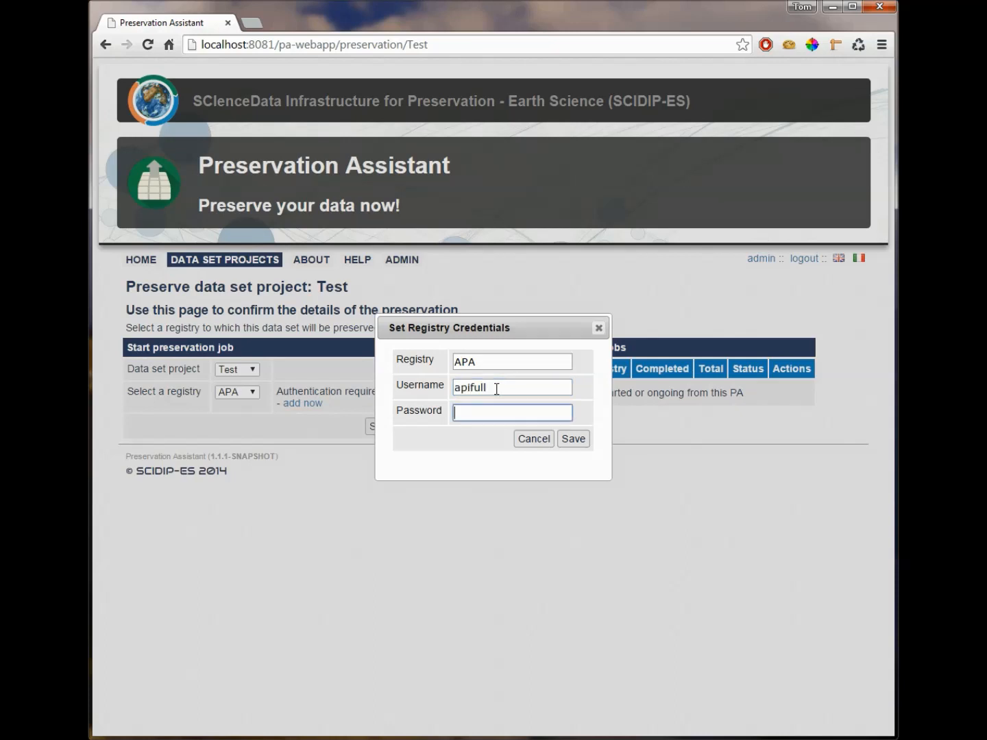
{"action": "type", "text": "•••••••••"}
{"action": "left_click", "coordinate": [575, 439]}
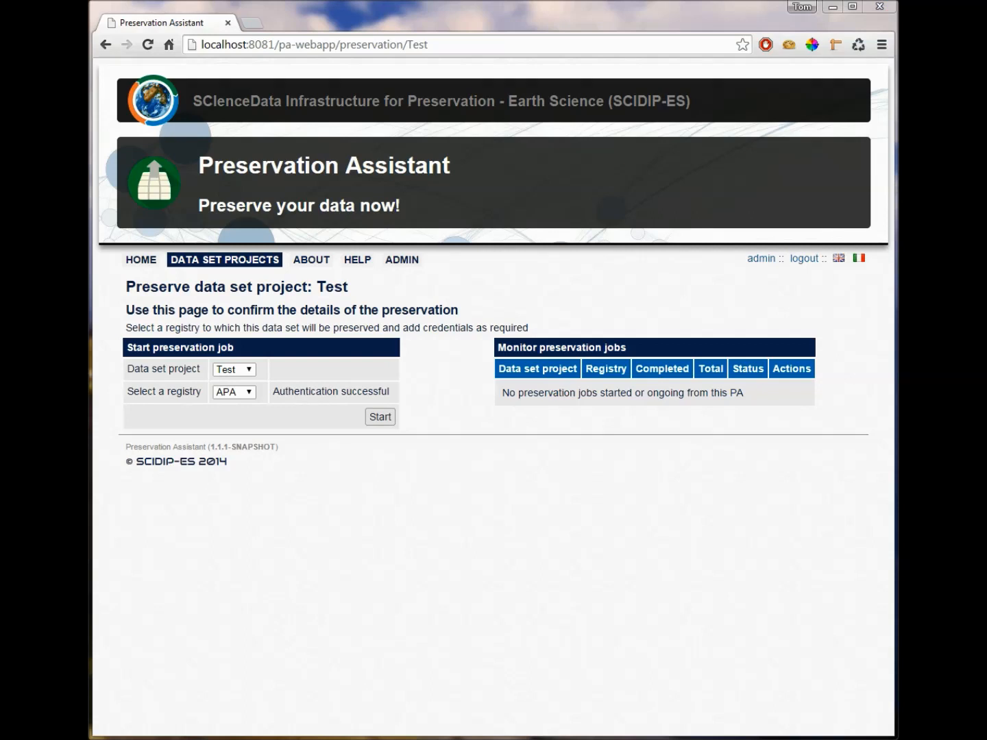
{"action": "left_click", "coordinate": [381, 419]}
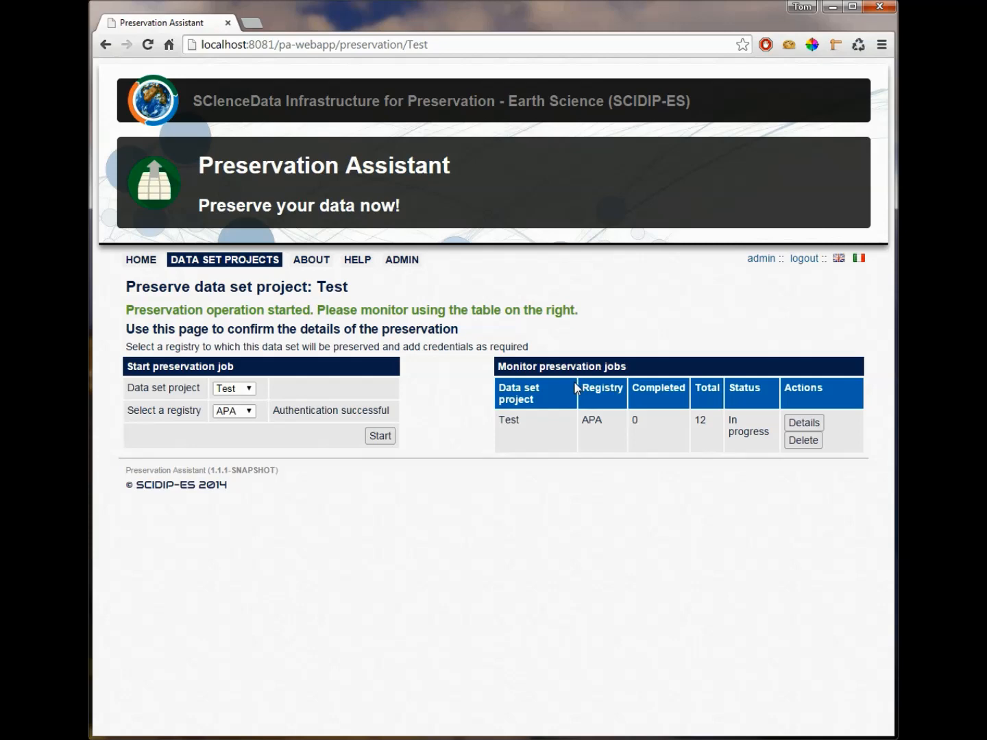
Step: Review the item-by-item details of the Test preservation job and close them
{"action": "left_click", "coordinate": [803, 423]}
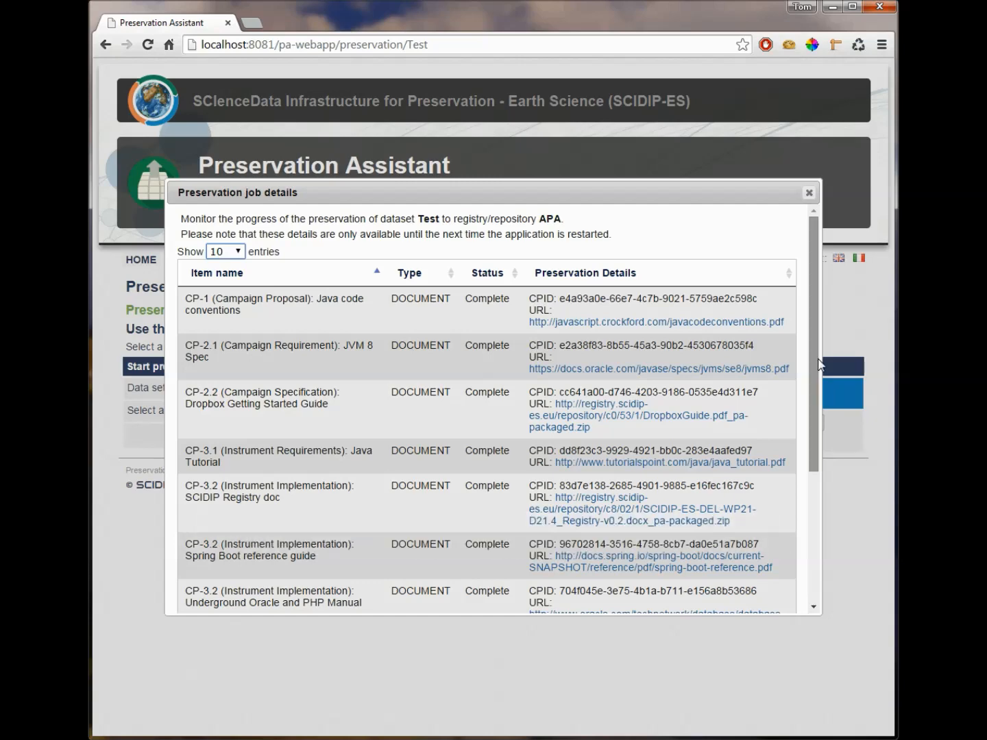
{"action": "left_click_drag", "start_coordinate": [814, 344], "coordinate": [789, 528]}
{"action": "left_click", "coordinate": [774, 595]}
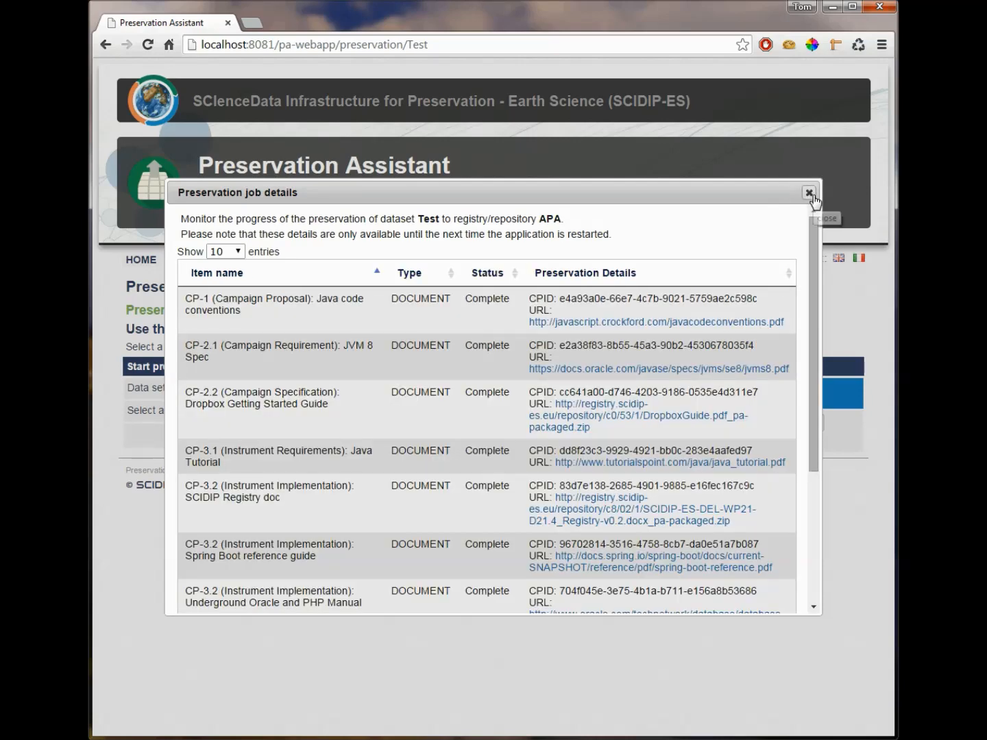
{"action": "left_click", "coordinate": [809, 194]}
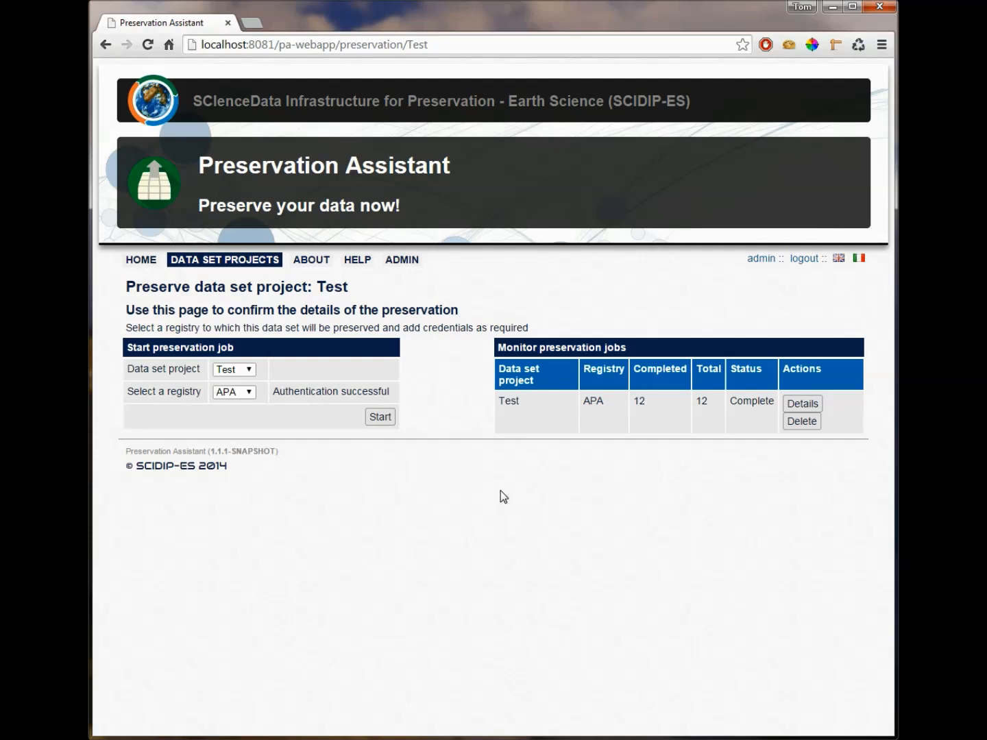
Step: Examine the preservation details of the SCIDIP Registry doc and Spring Boot reference guide items under CP-3.2 in the Test project
{"action": "left_click", "coordinate": [219, 266]}
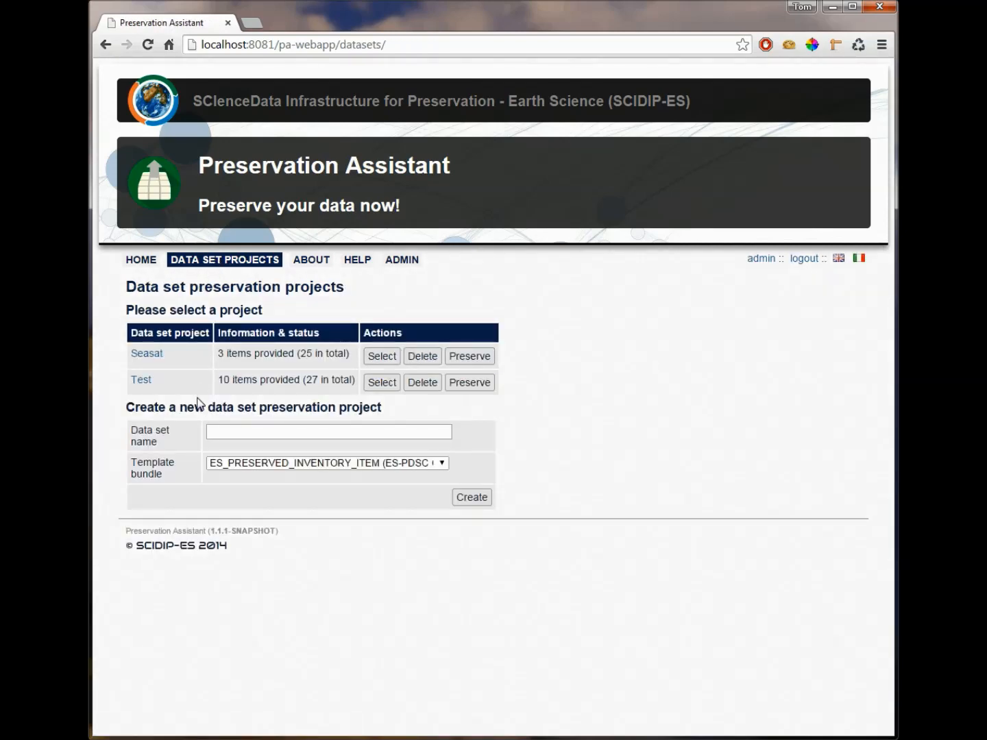
{"action": "left_click", "coordinate": [143, 381]}
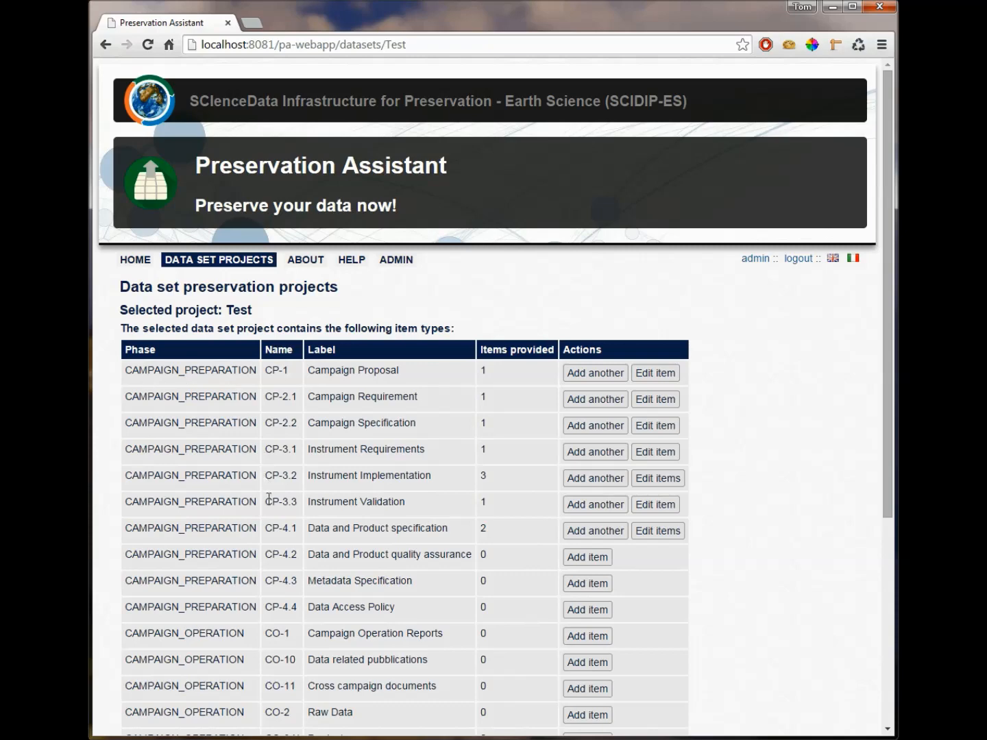
{"action": "left_click", "coordinate": [650, 484]}
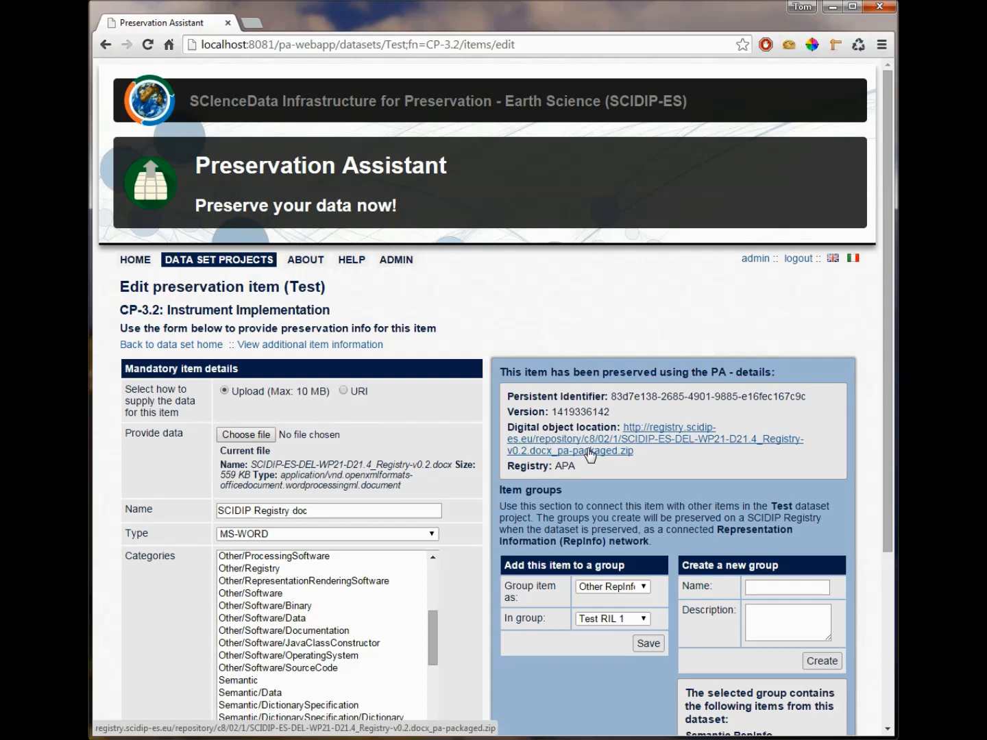
{"action": "scroll", "coordinate": [414, 491], "scroll_direction": "down", "scroll_amount": 2}
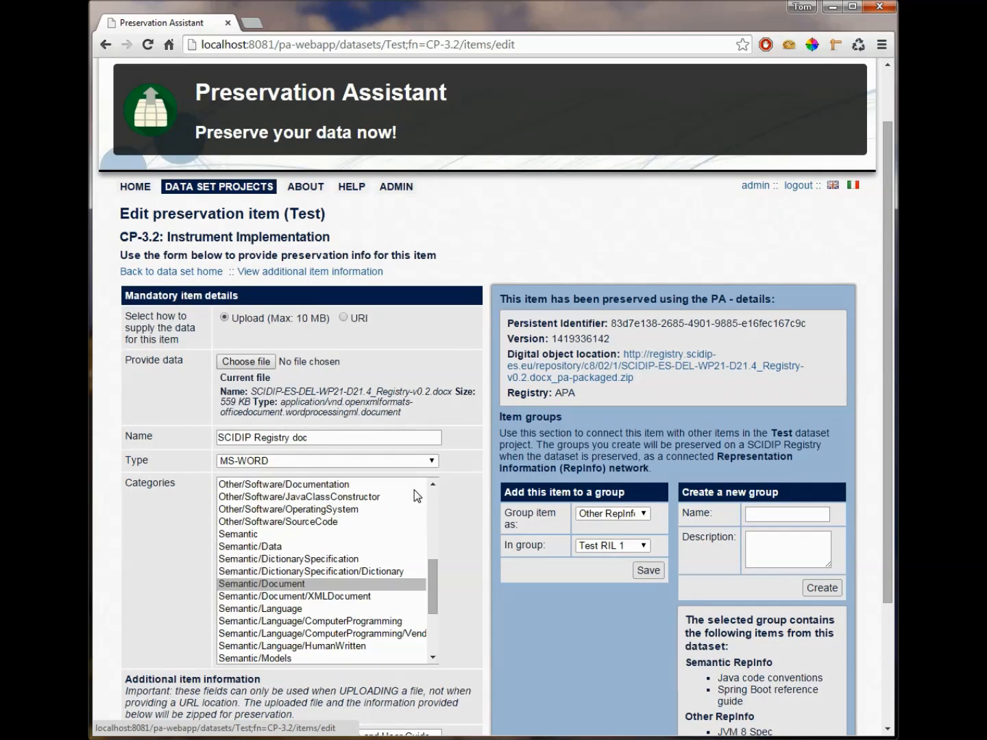
{"action": "scroll", "coordinate": [431, 475], "scroll_direction": "down", "scroll_amount": 2}
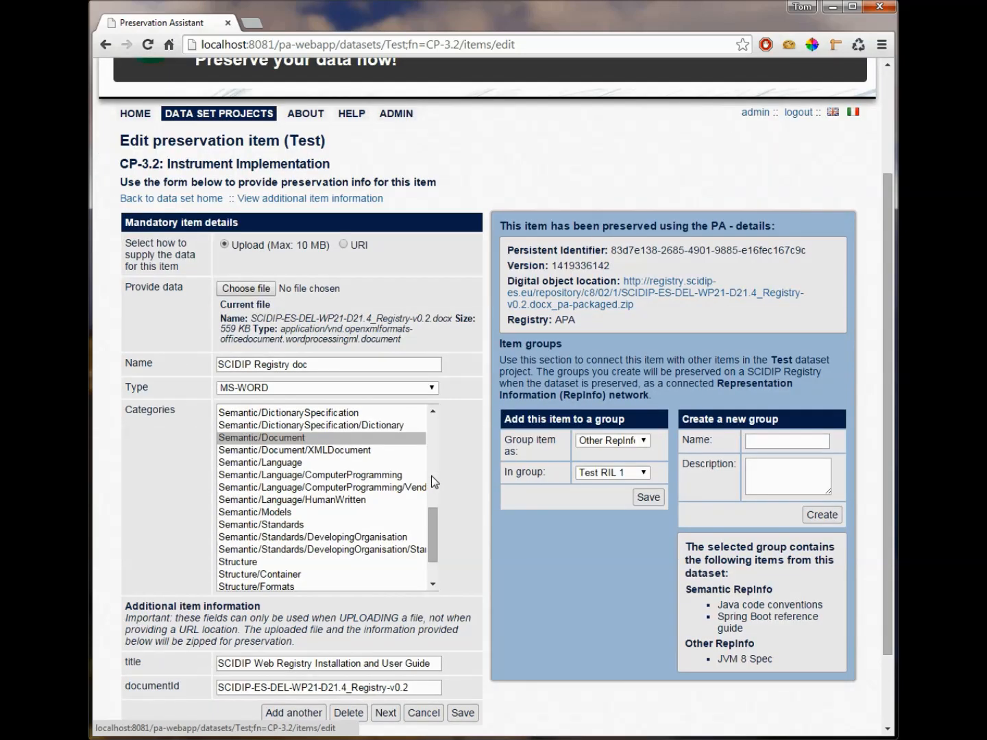
{"action": "scroll", "coordinate": [432, 477], "scroll_direction": "down", "scroll_amount": 2}
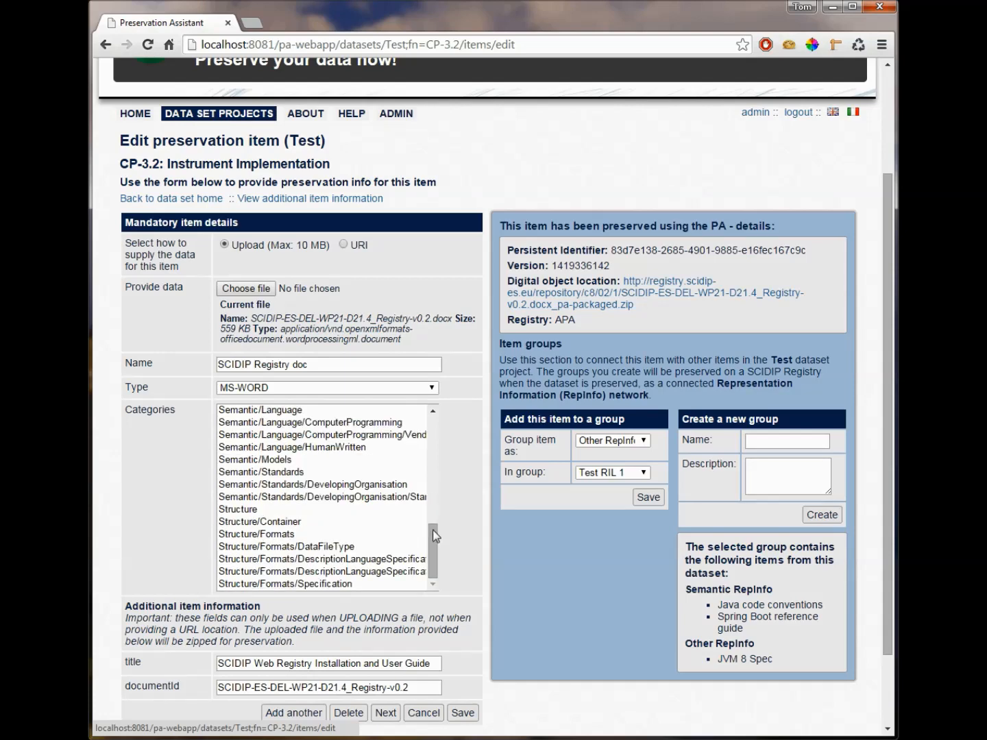
{"action": "left_click", "coordinate": [385, 713]}
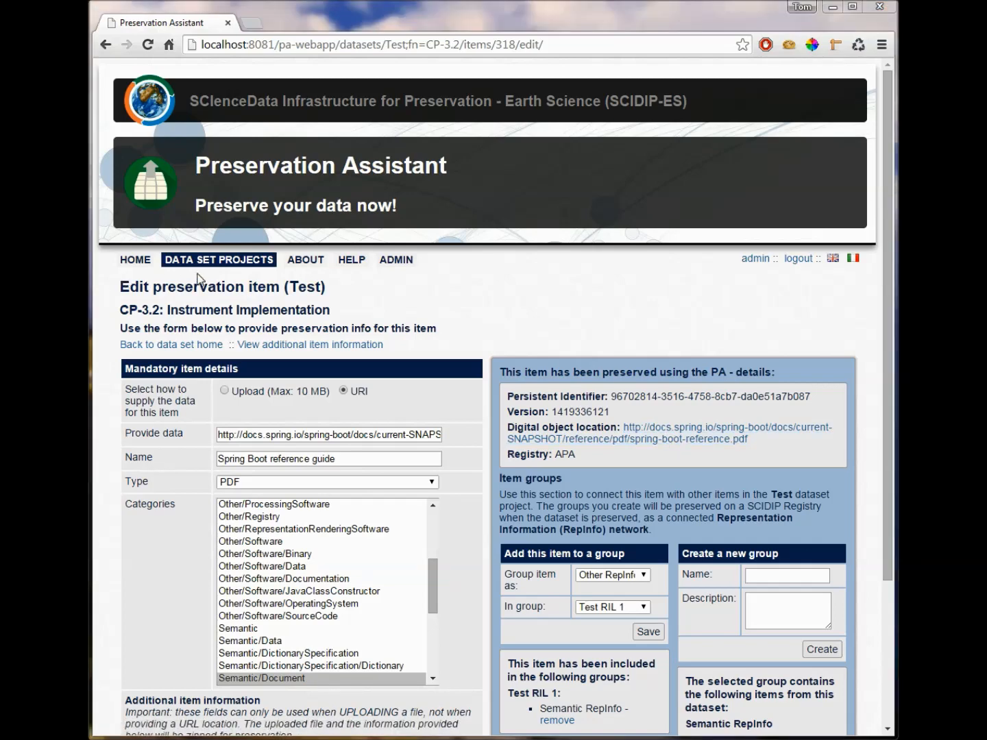
Step: Add a template bundle that uses the ES-PDSC Ontology Processor with ES-2.owl as its source file
{"action": "left_click", "coordinate": [262, 263]}
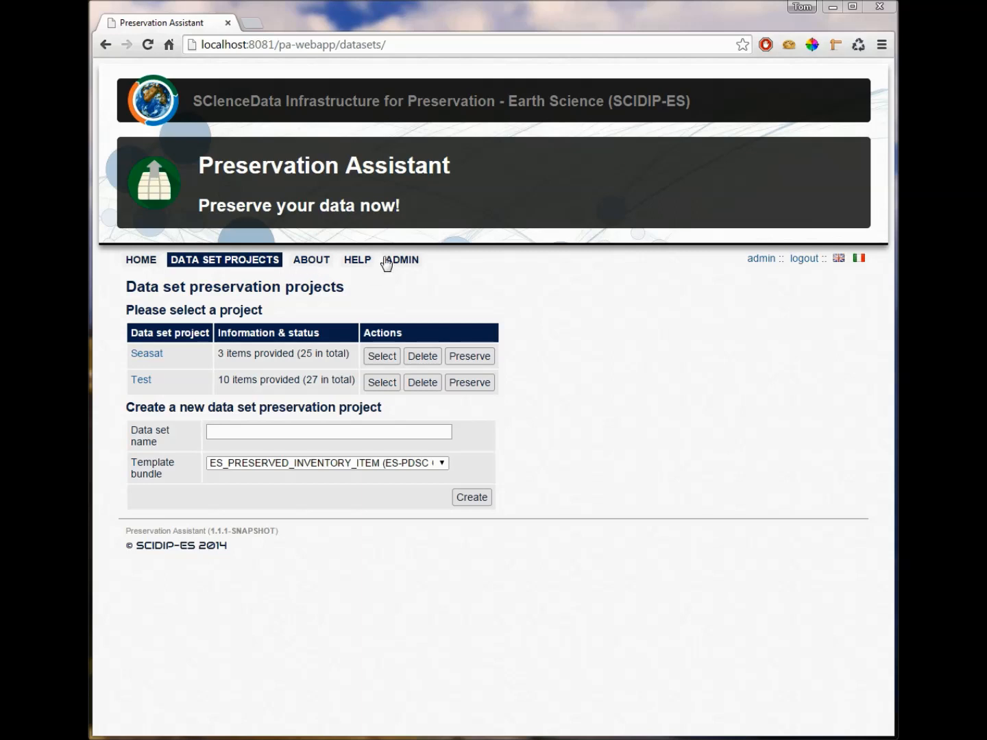
{"action": "left_click", "coordinate": [413, 261]}
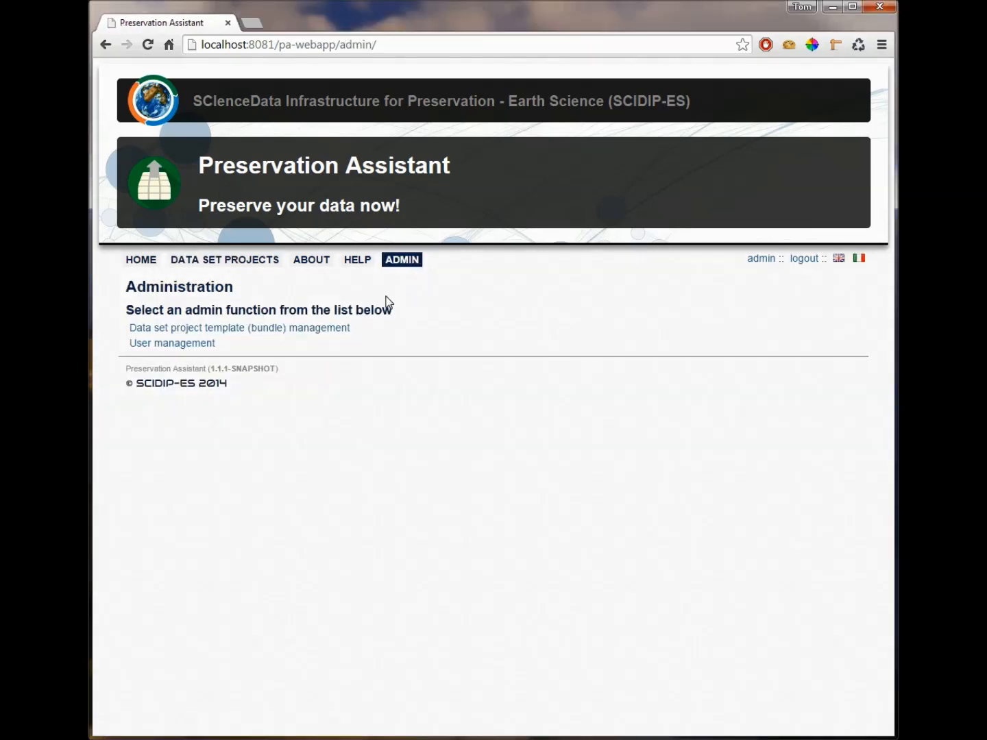
{"action": "left_click", "coordinate": [304, 331]}
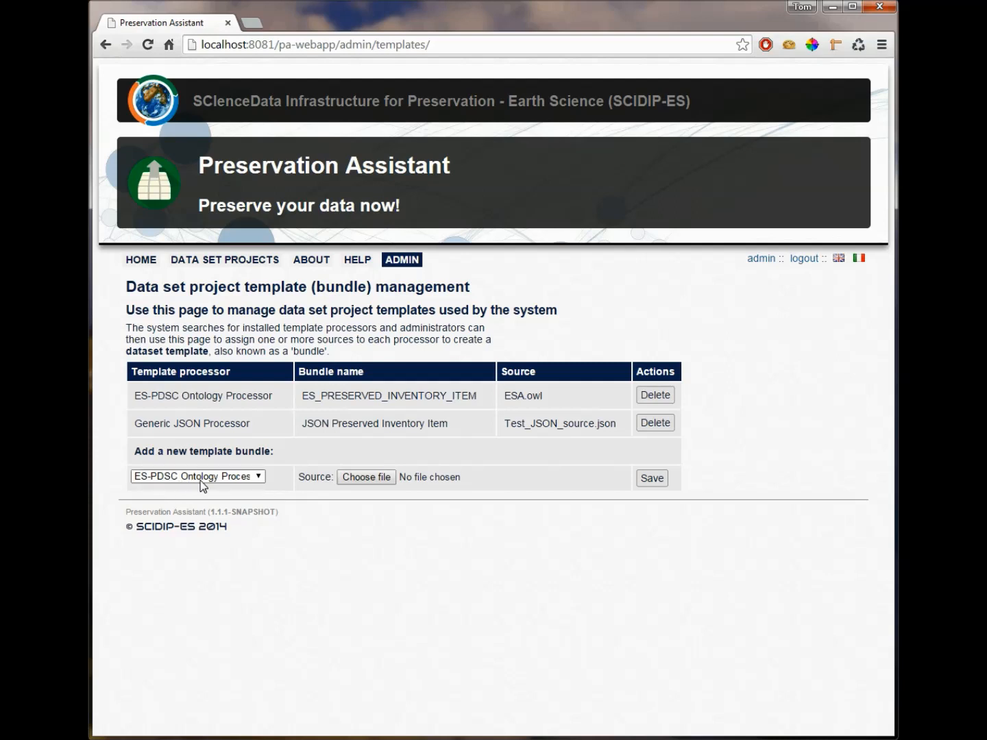
{"action": "left_click", "coordinate": [364, 478]}
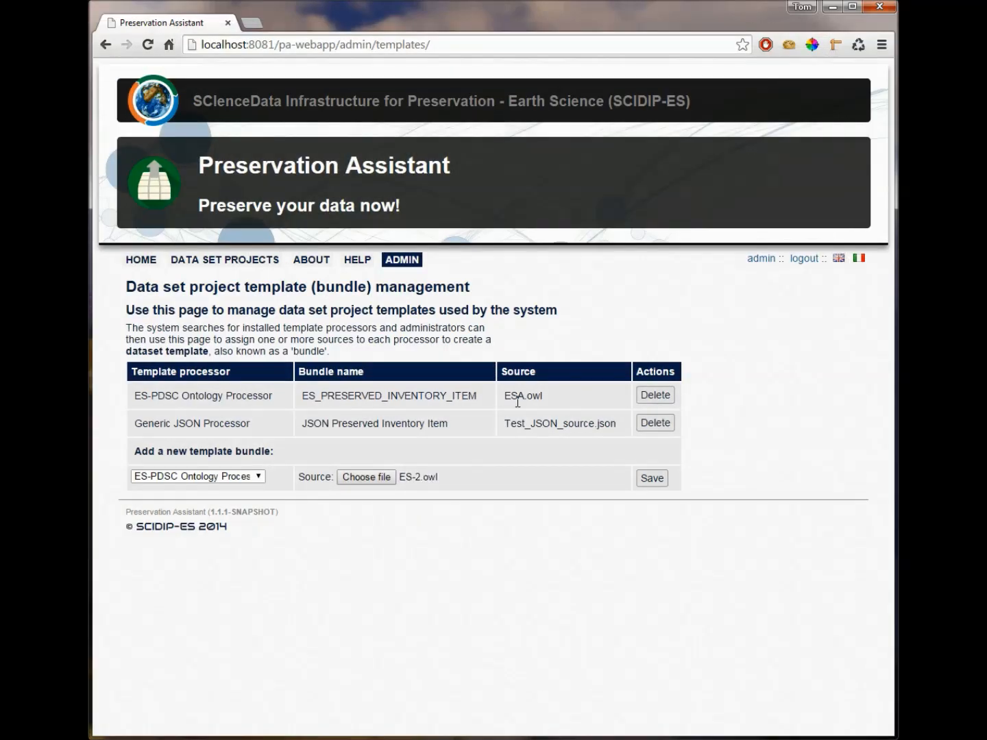
{"action": "left_click", "coordinate": [657, 481]}
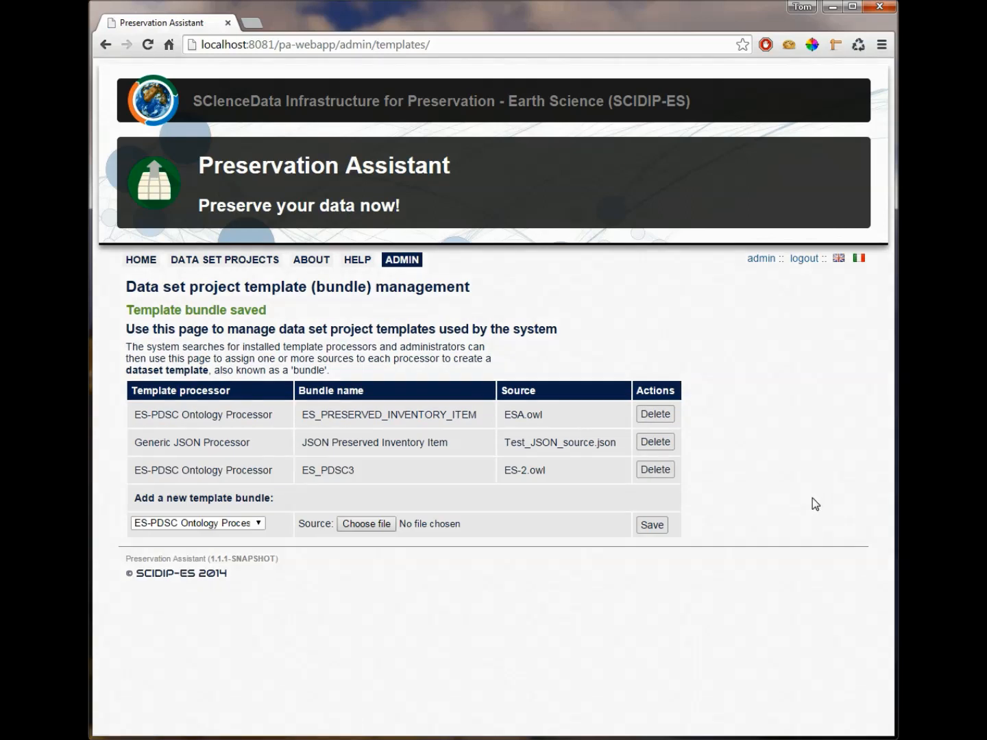
Step: Create a data set preservation project named Test 2 using the ES_PDSC3 (ES-PDSC Ontology Processor) template bundle
{"action": "left_click", "coordinate": [221, 263]}
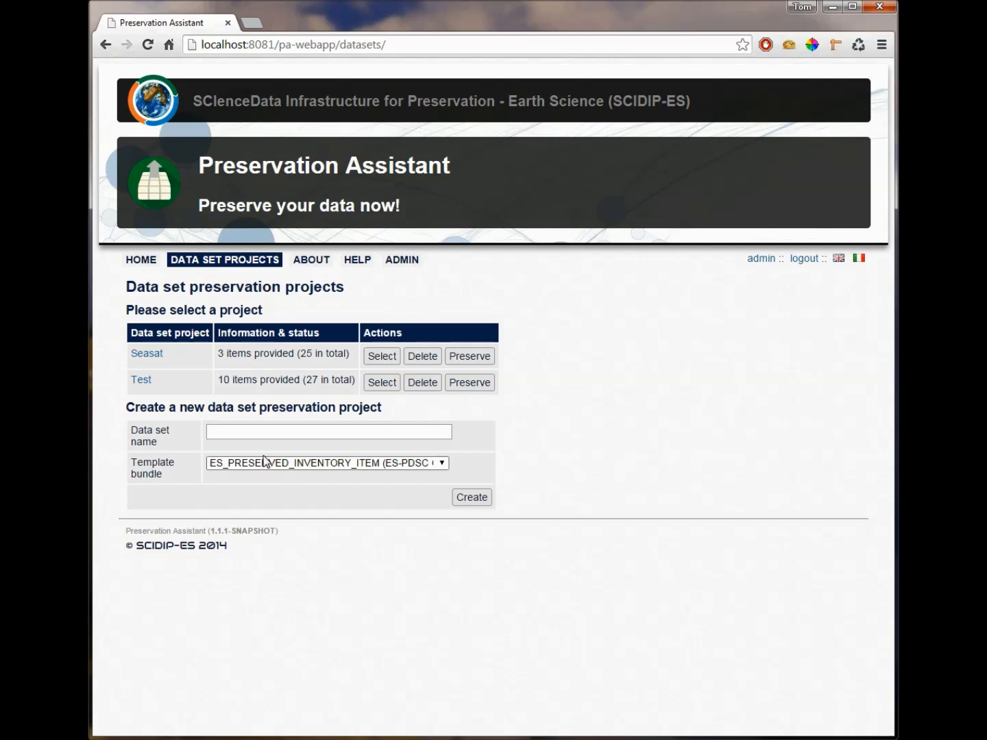
{"action": "left_click", "coordinate": [243, 429]}
{"action": "type", "text": "Test 2"}
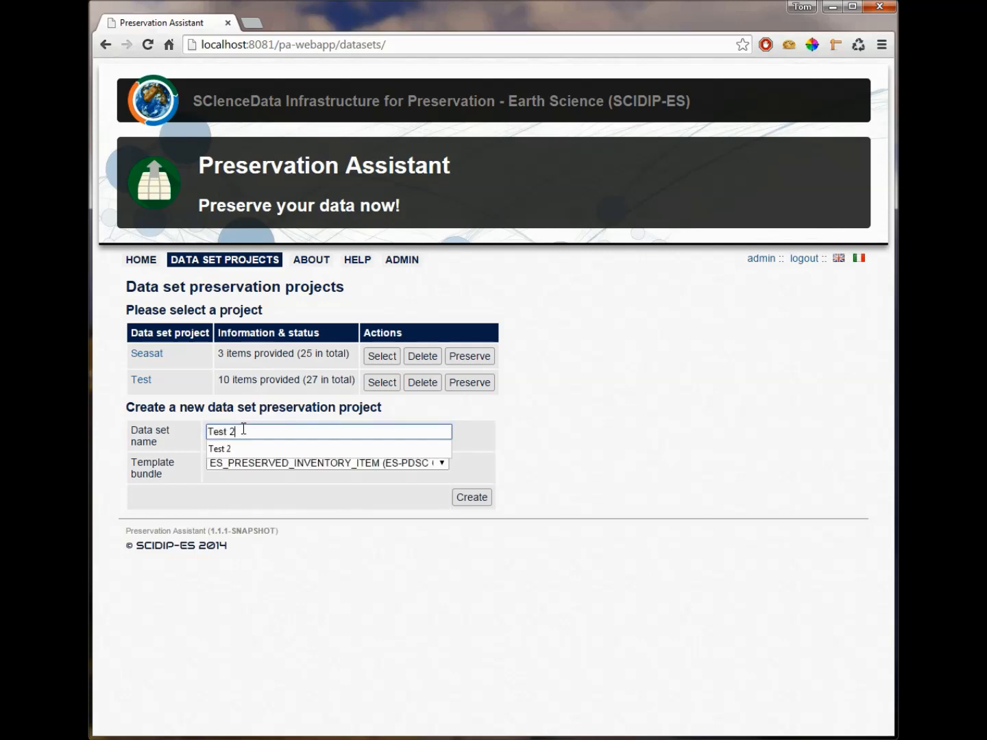
{"action": "key", "text": "Escape"}
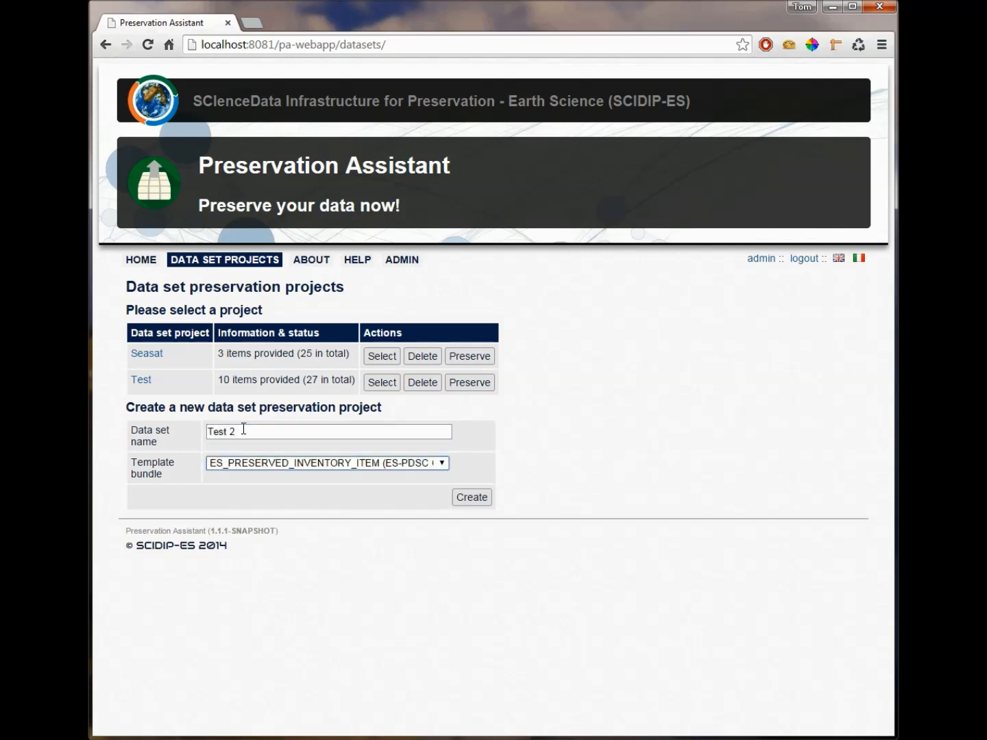
{"action": "left_click", "coordinate": [262, 466]}
{"action": "left_click", "coordinate": [262, 499]}
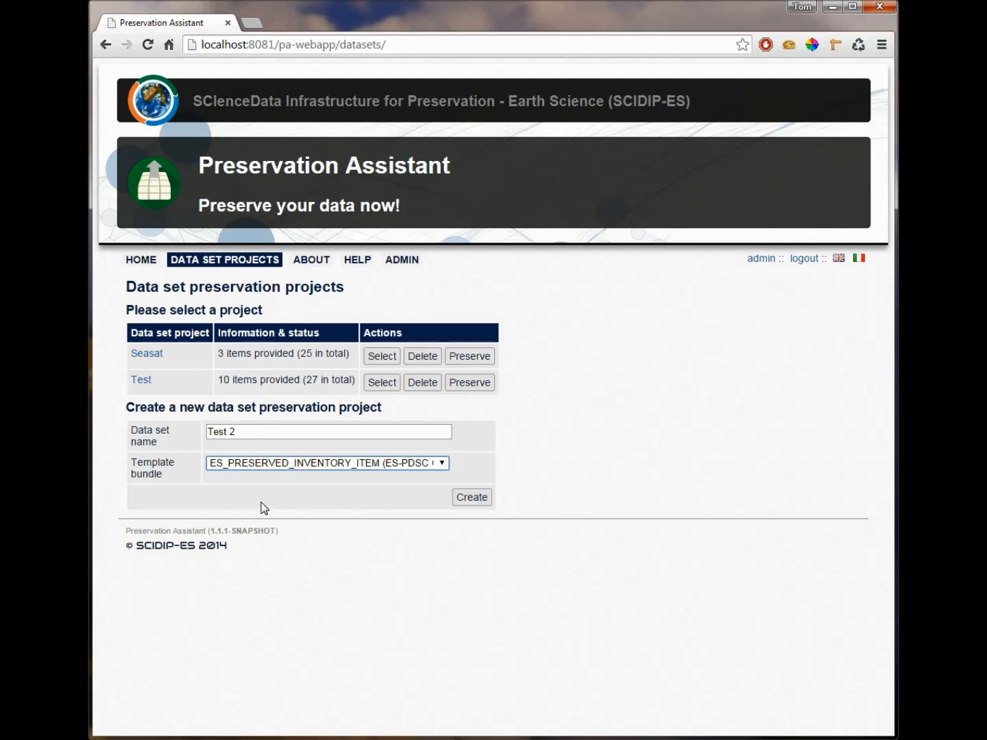
{"action": "left_click", "coordinate": [457, 500]}
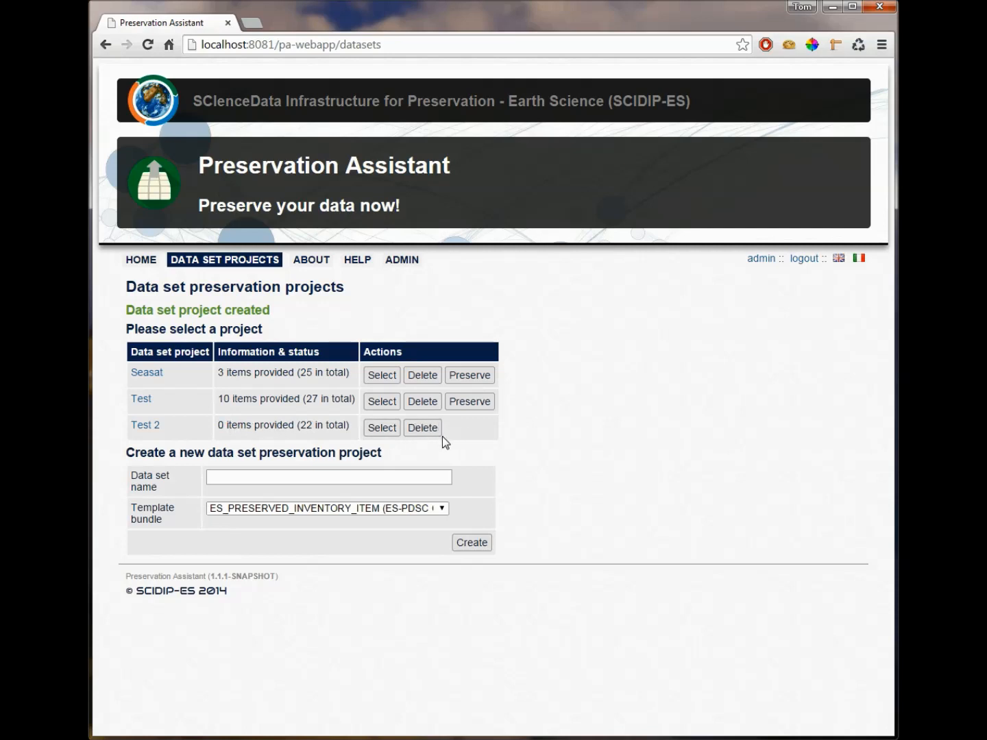
Step: Delete the Test 2 data set project and confirm its deletion
{"action": "left_click", "coordinate": [425, 429]}
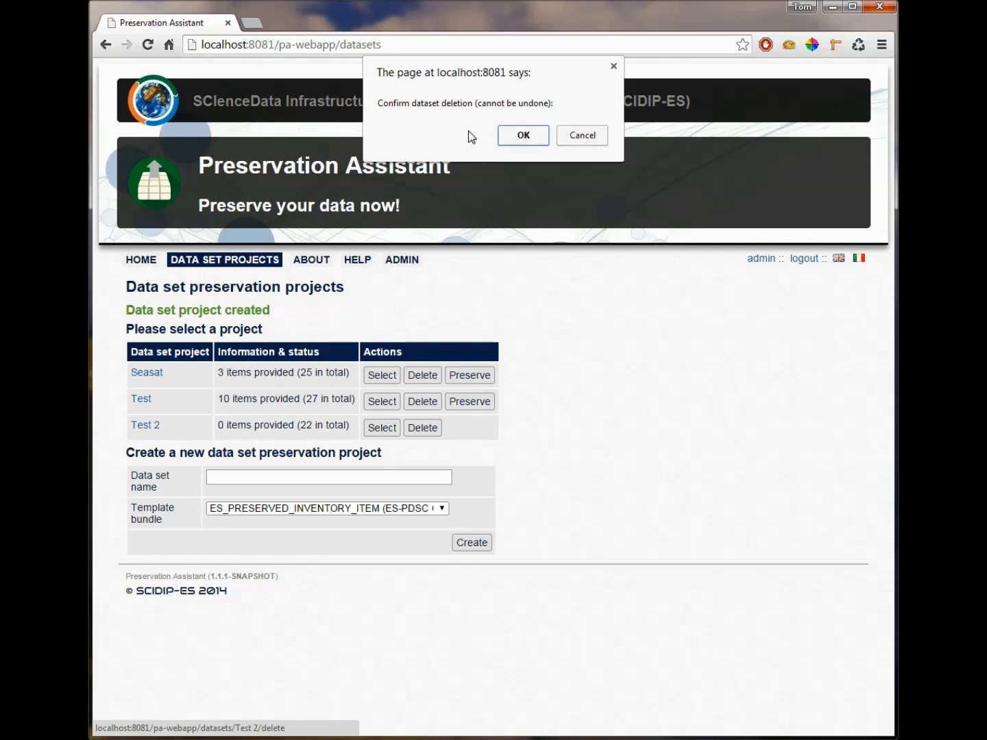
{"action": "left_click", "coordinate": [522, 137]}
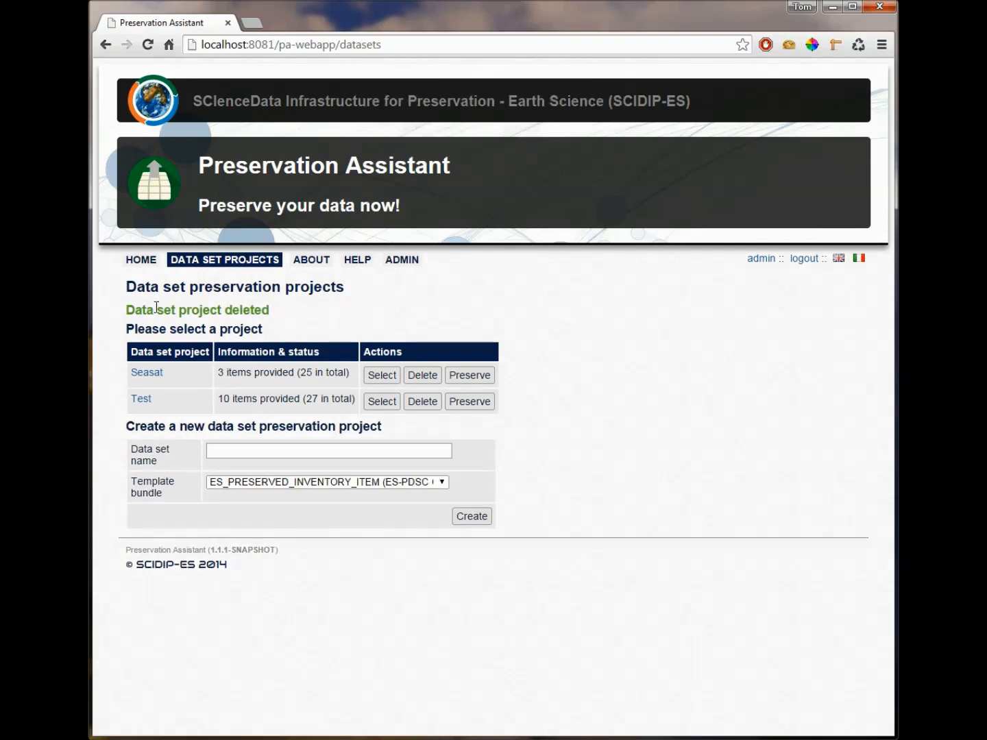
Step: Create an active user account in user management with the username newuser, a repeated account password and the ROLE_USER role
{"action": "left_click", "coordinate": [411, 263]}
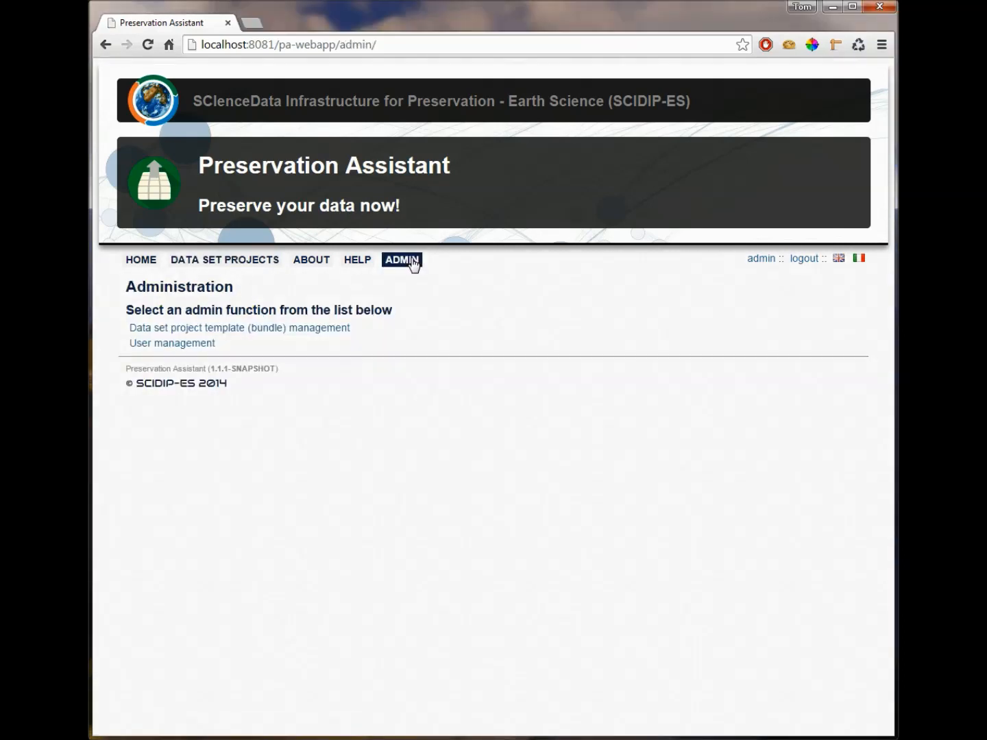
{"action": "left_click", "coordinate": [197, 346]}
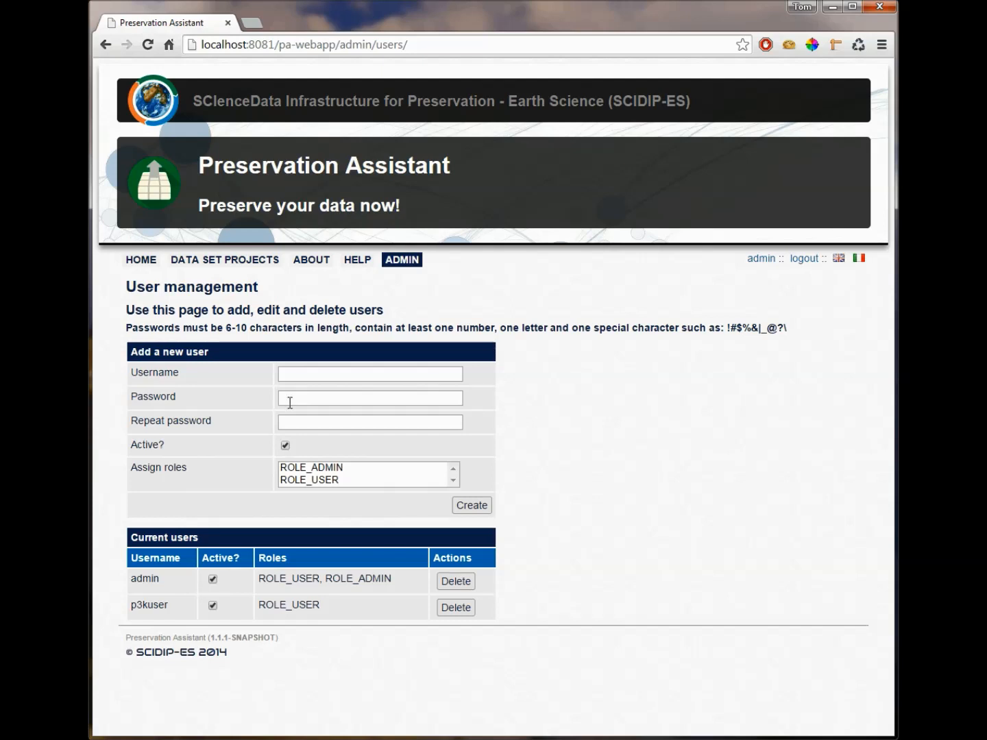
{"action": "left_click", "coordinate": [322, 372]}
{"action": "type", "text": "newuser"}
{"action": "key", "text": "Tab"}
{"action": "type", "text": "•••••••"}
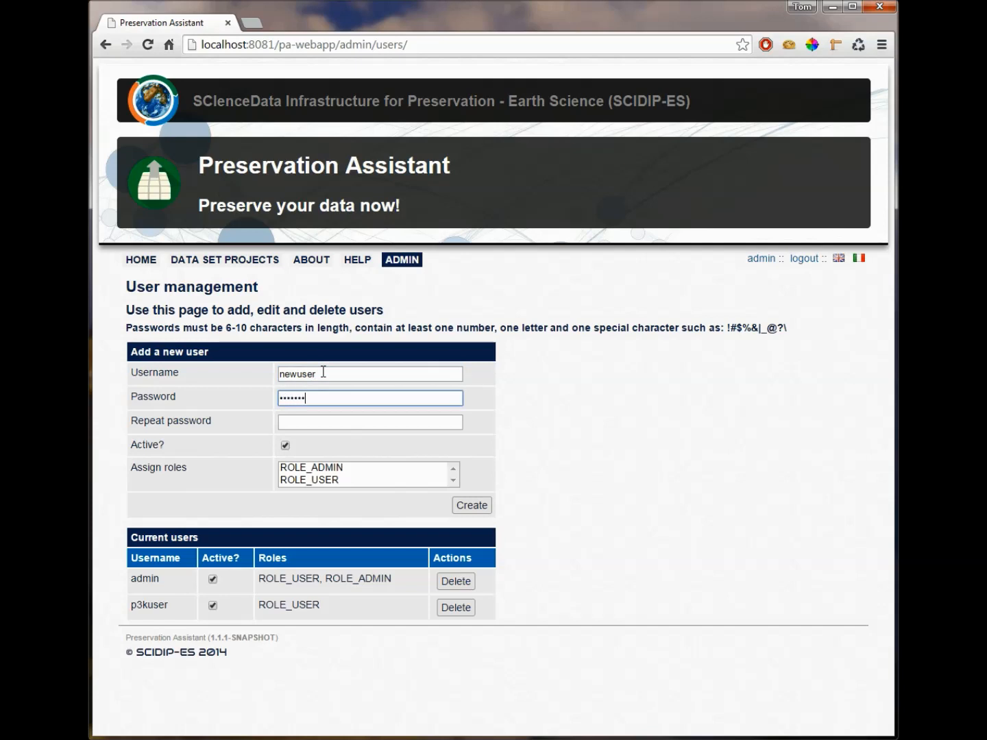
{"action": "key", "text": "BackSpace"}
{"action": "key", "text": "BackSpace"}
{"action": "key", "text": "BackSpace"}
{"action": "key", "text": "BackSpace"}
{"action": "key", "text": "BackSpace"}
{"action": "key", "text": "BackSpace"}
{"action": "key", "text": "BackSpace"}
{"action": "type", "text": "••••••••"}
{"action": "key", "text": "Tab"}
{"action": "type", "text": "•••••••"}
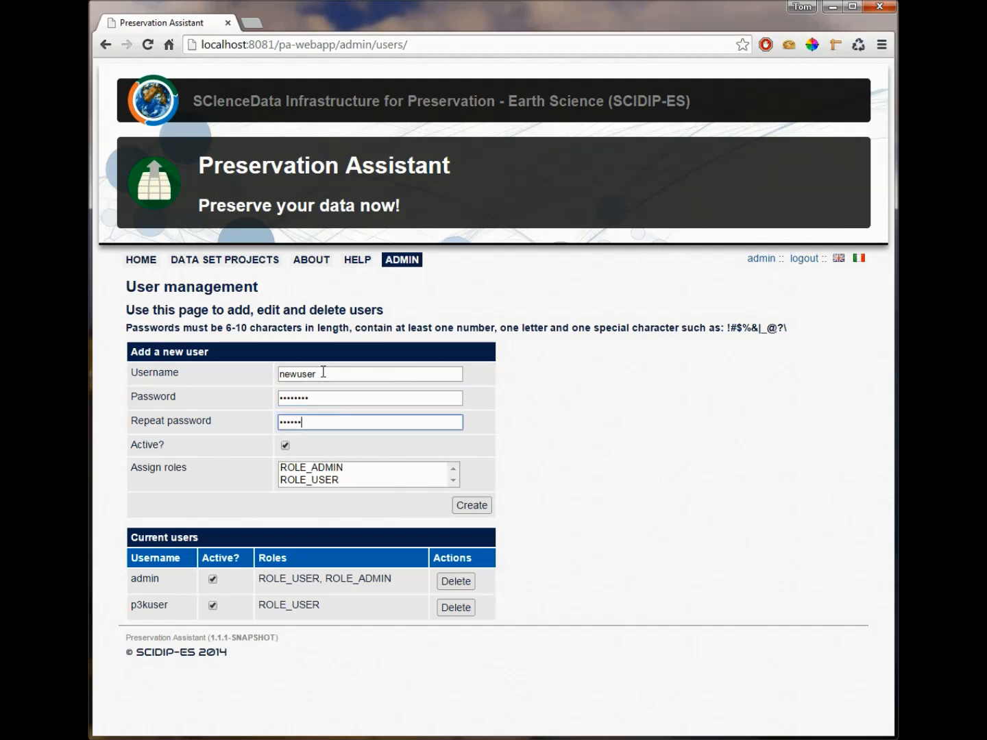
{"action": "type", "text": "•"}
{"action": "left_click", "coordinate": [300, 481]}
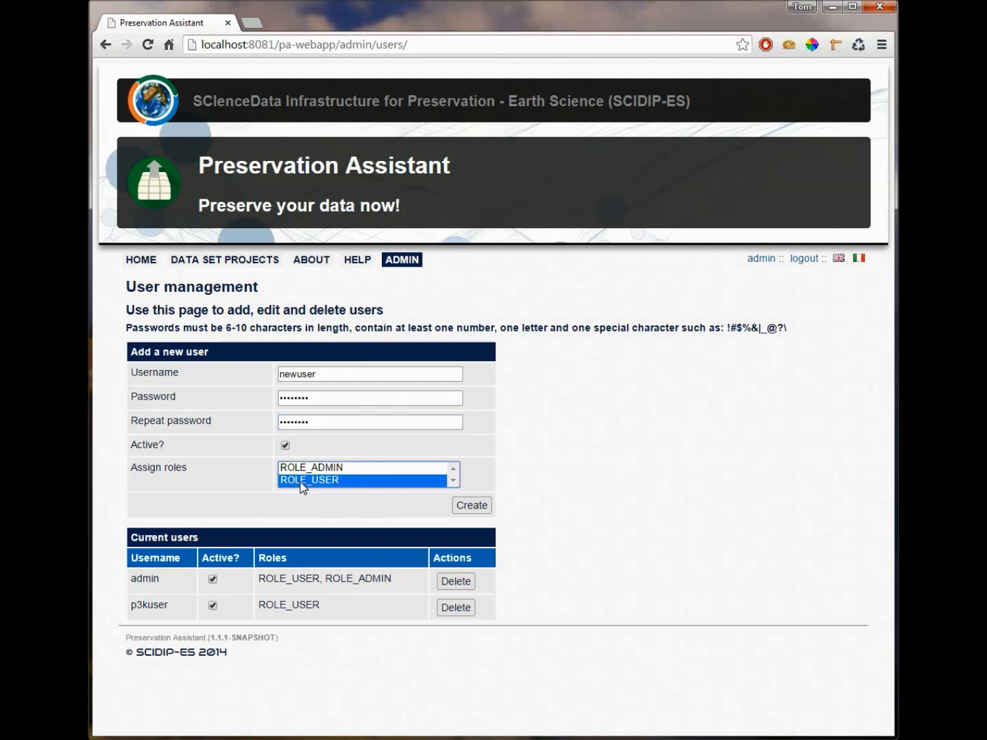
{"action": "left_click", "coordinate": [471, 506]}
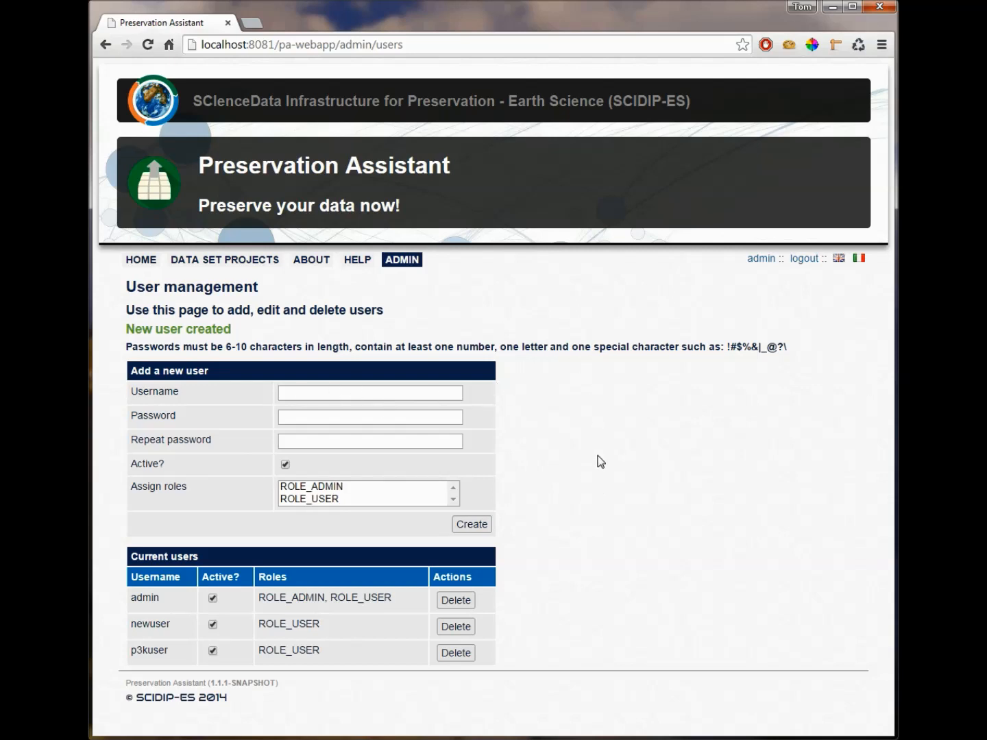
Step: Log out of the admin account and log in as newuser with the account password
{"action": "left_click", "coordinate": [812, 258]}
{"action": "left_click", "coordinate": [210, 267]}
{"action": "type", "text": "newuser"}
{"action": "key", "text": "Tab"}
{"action": "type", "text": "password"}
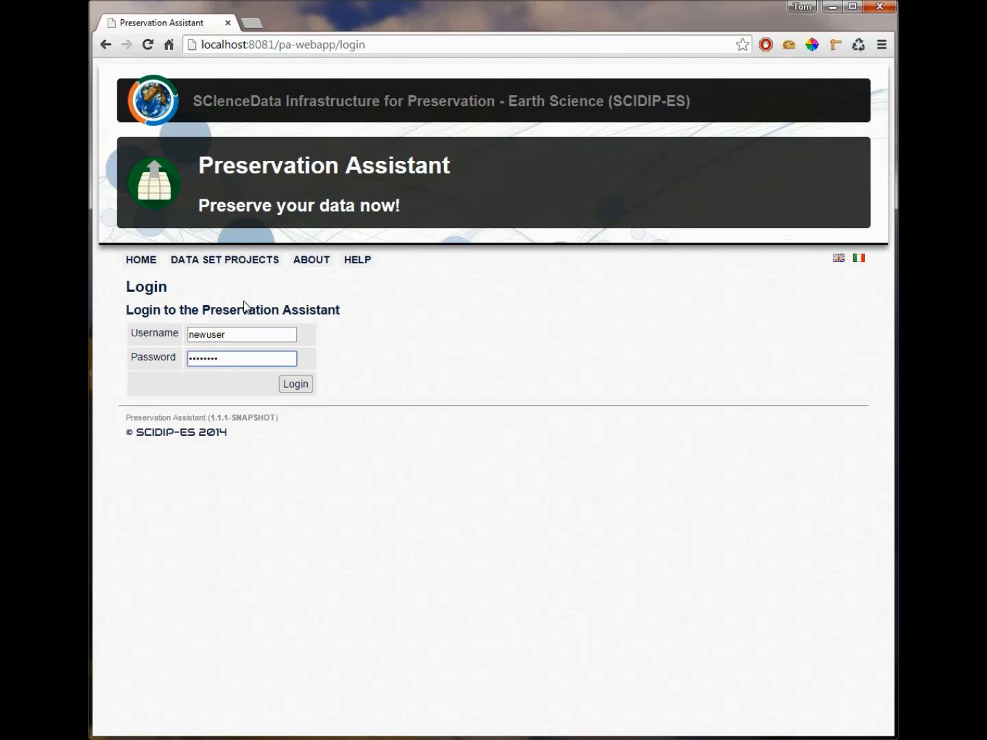
{"action": "left_click", "coordinate": [295, 385]}
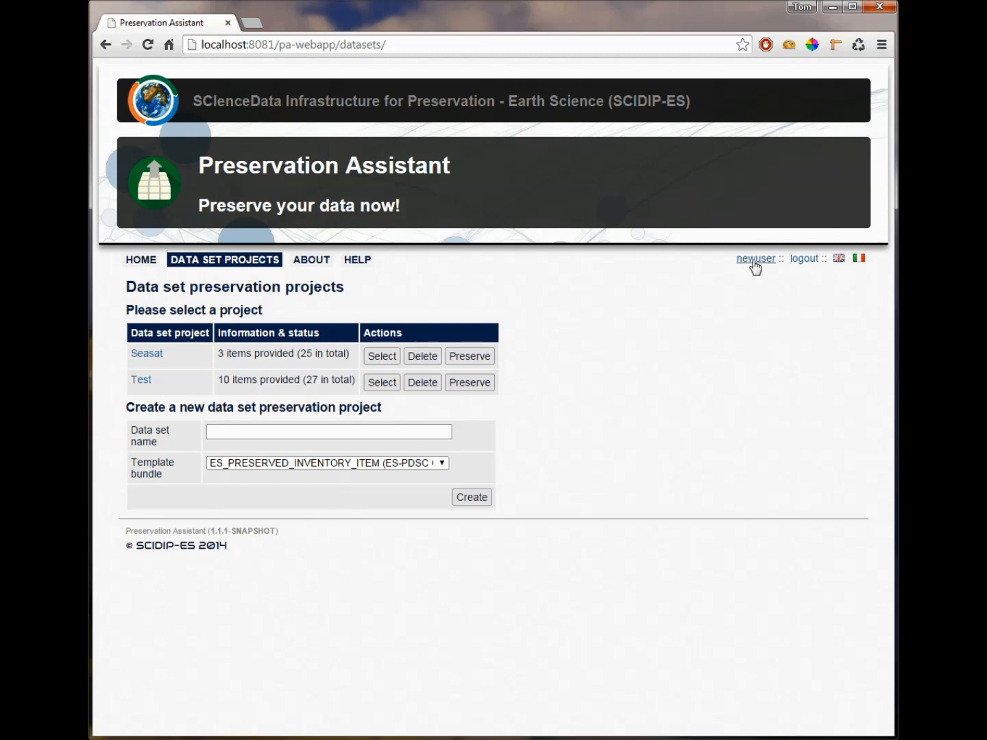
Step: View the change-password form from newuser's profile and log out of the account
{"action": "left_click", "coordinate": [754, 260]}
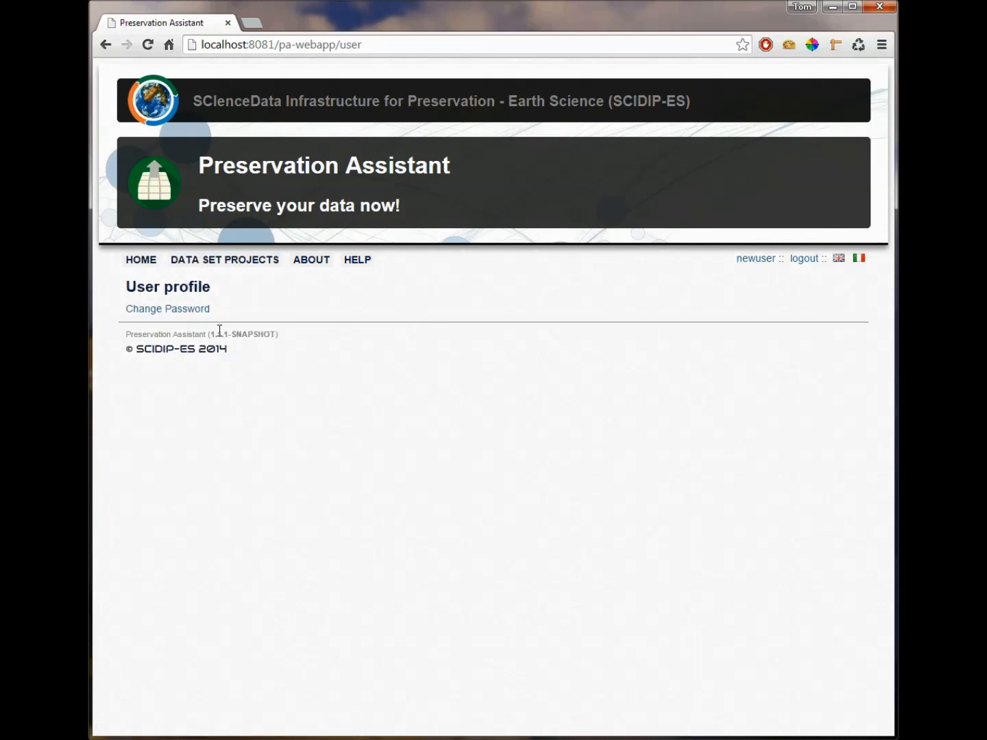
{"action": "left_click", "coordinate": [185, 312]}
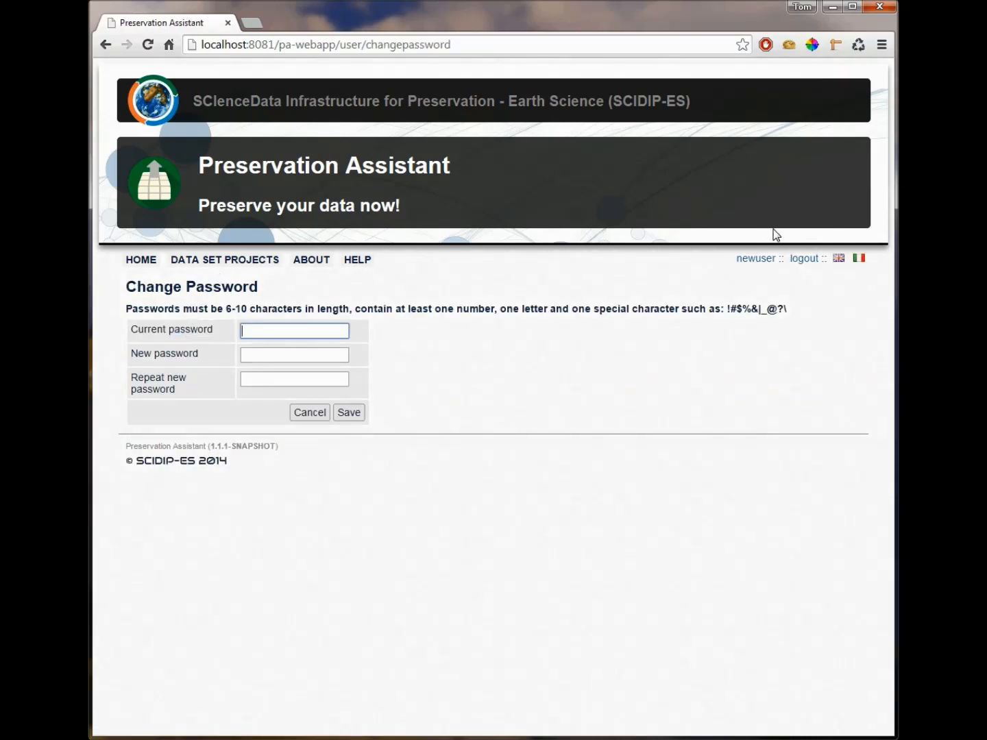
{"action": "left_click", "coordinate": [812, 260]}
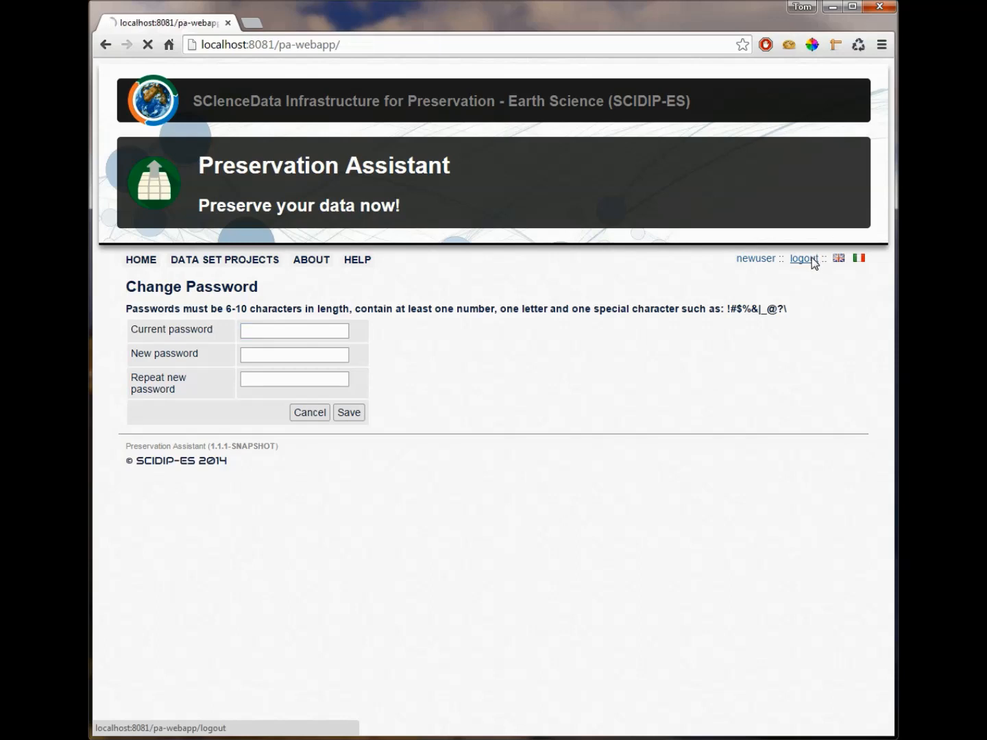